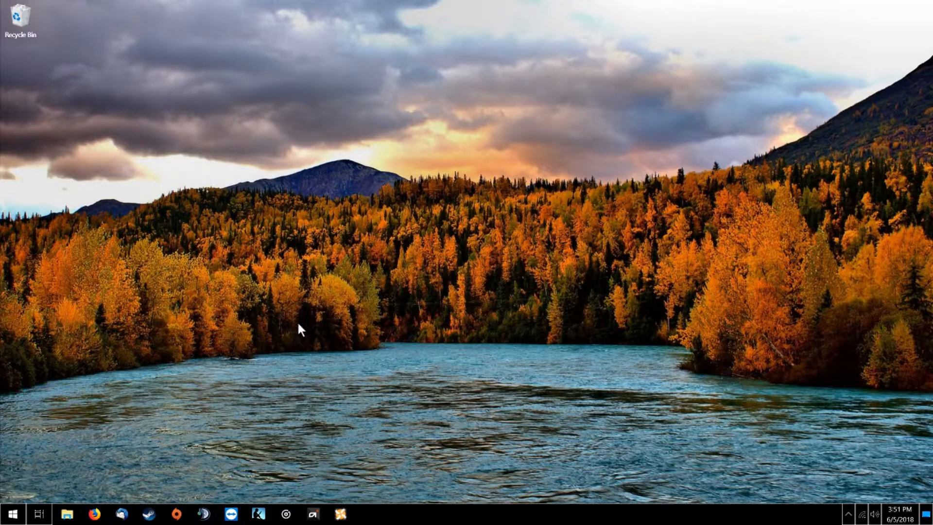
# Launch Magnifier and move its window closer to the middle of the desktop
pyautogui.press('super')
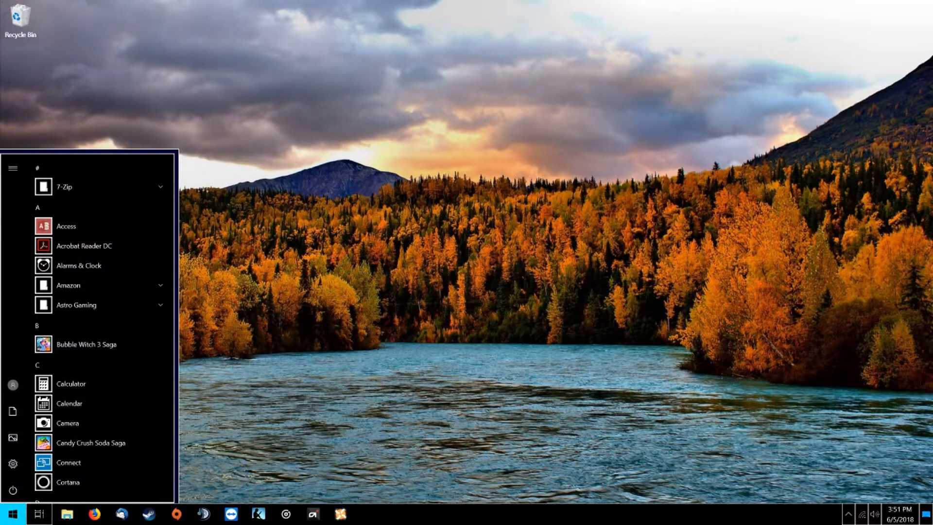
pyautogui.write('magnifier')
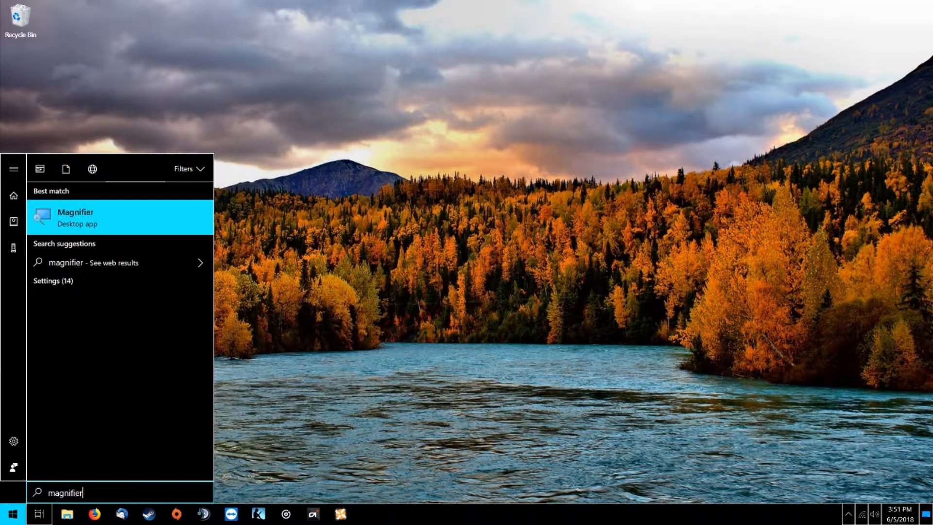
pyautogui.press('Return')
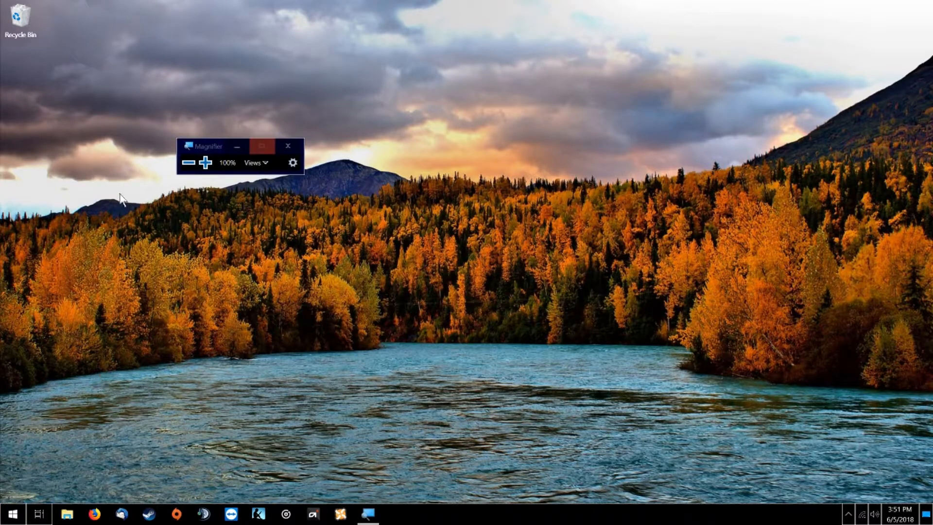
pyautogui.moveTo(207, 146); pyautogui.dragTo(357, 178)
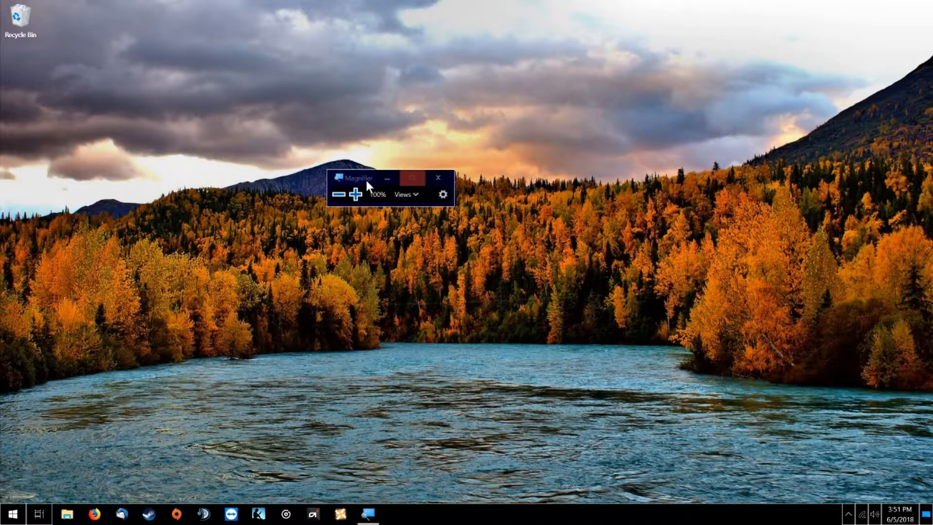
# Zoom the whole desktop in and out several times, finishing at 100%
pyautogui.press('super+plus')
pyautogui.press('super+plus')
pyautogui.press('super+minus')
pyautogui.press('super+minus')
pyautogui.press('super+plus')
pyautogui.press('super+minus')
pyautogui.press('super+plus')
pyautogui.press('super+plus')
pyautogui.press('super+minus')
pyautogui.press('super+minus')
# Repeat zooming in and back out to 100% from the Magnifier window itself
pyautogui.click(356, 193)
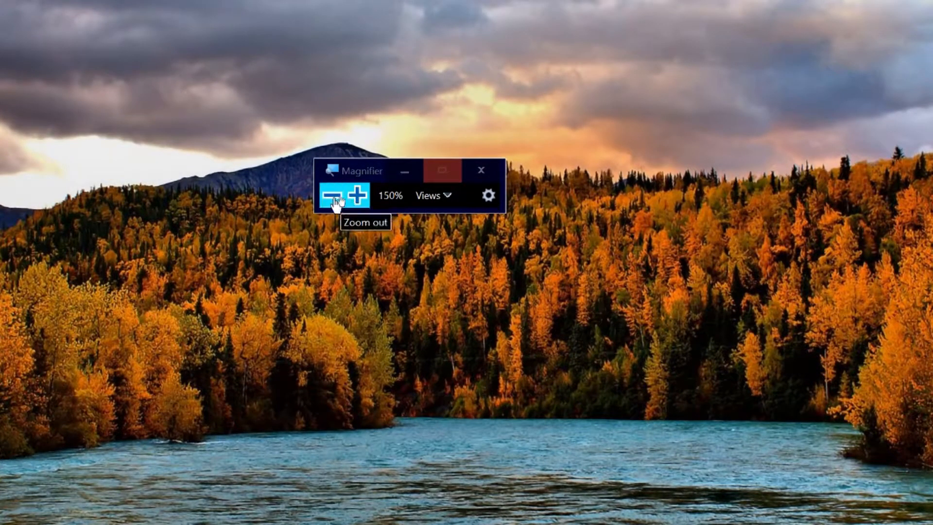
pyautogui.click(332, 195)
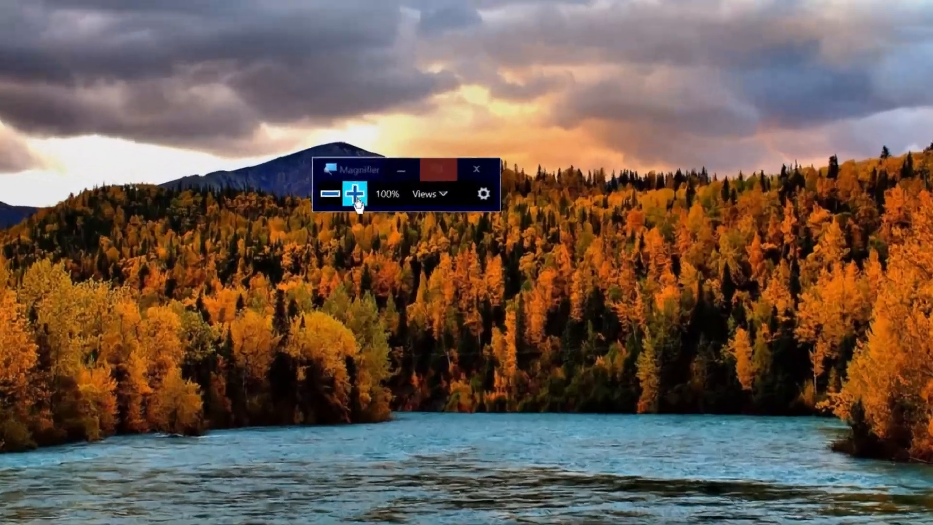
pyautogui.click(355, 194)
pyautogui.click(355, 194)
pyautogui.click(330, 195)
pyautogui.click(326, 195)
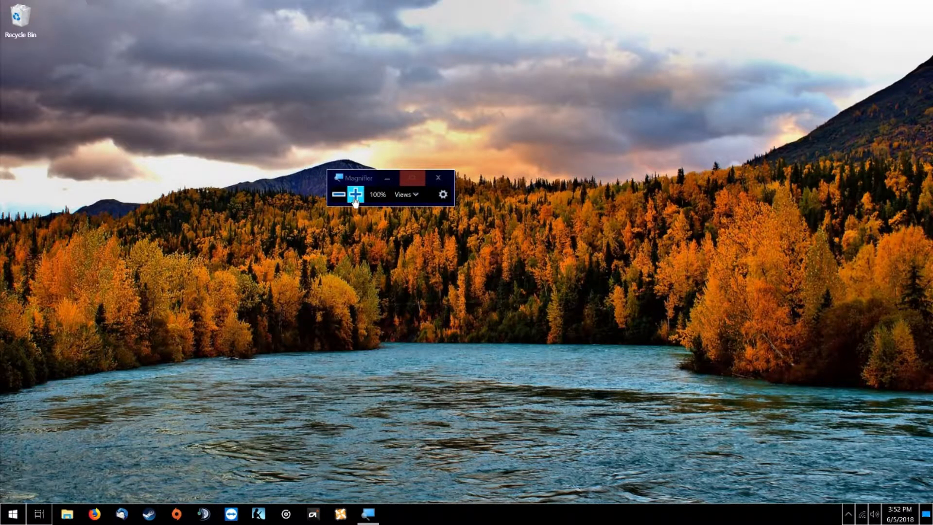
# Magnify the screen to 150% and switch Magnifier to the Lens view
pyautogui.click(355, 195)
pyautogui.click(447, 194)
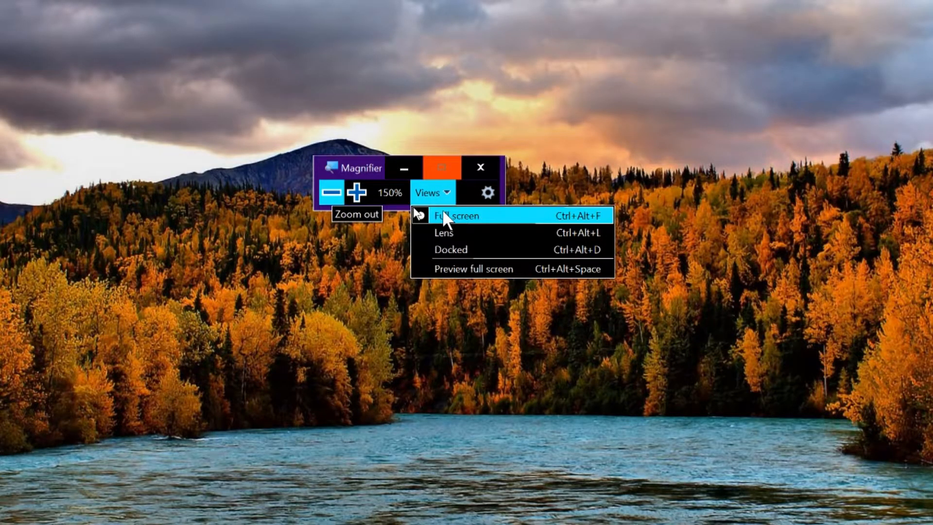
pyautogui.click(481, 234)
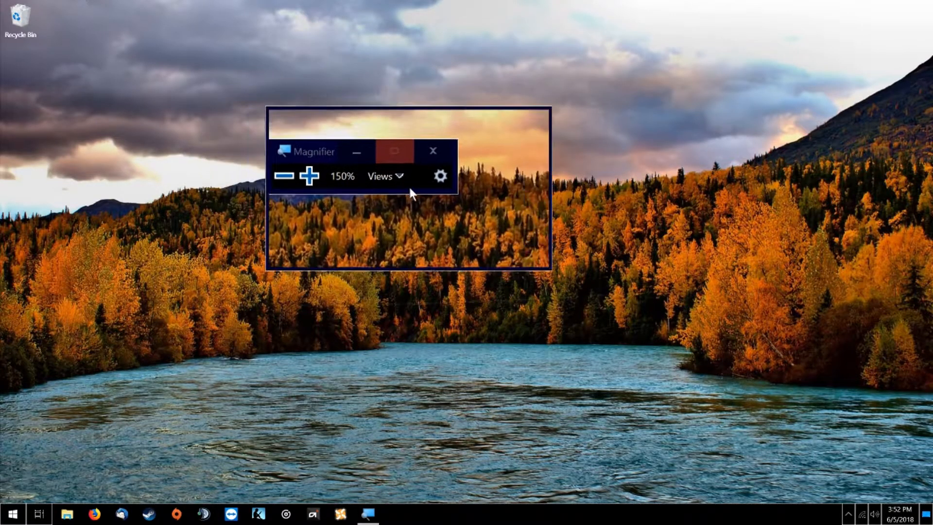
# Switch Magnifier to the Docked view, and return it to Full screen
pyautogui.click(395, 181)
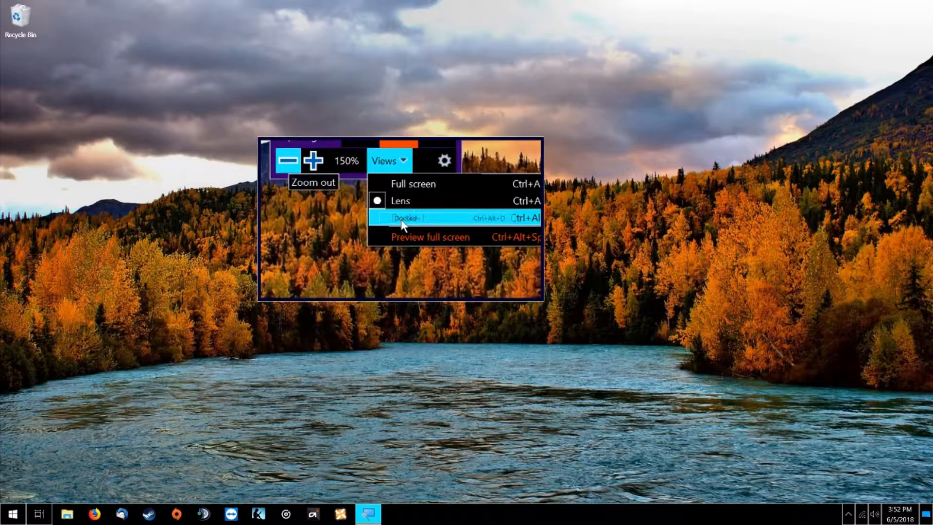
pyautogui.click(400, 219)
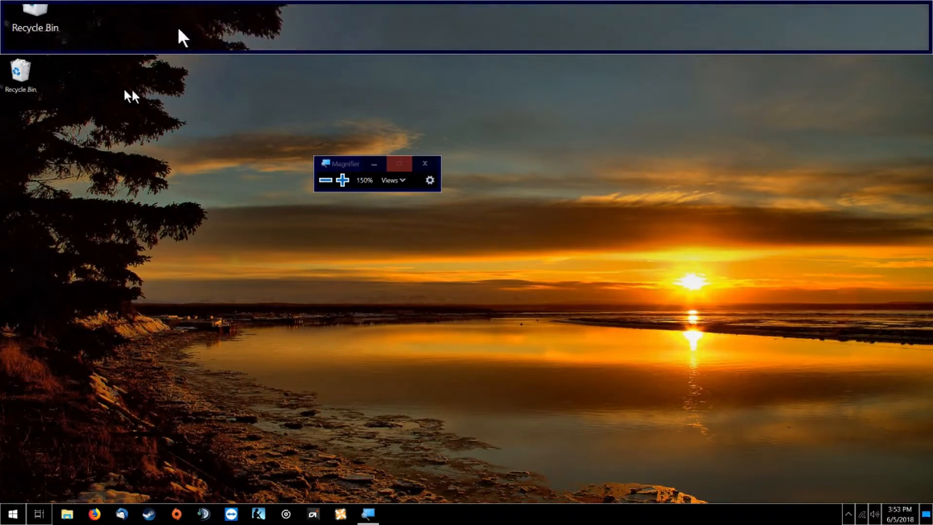
pyautogui.click(392, 181)
pyautogui.click(396, 196)
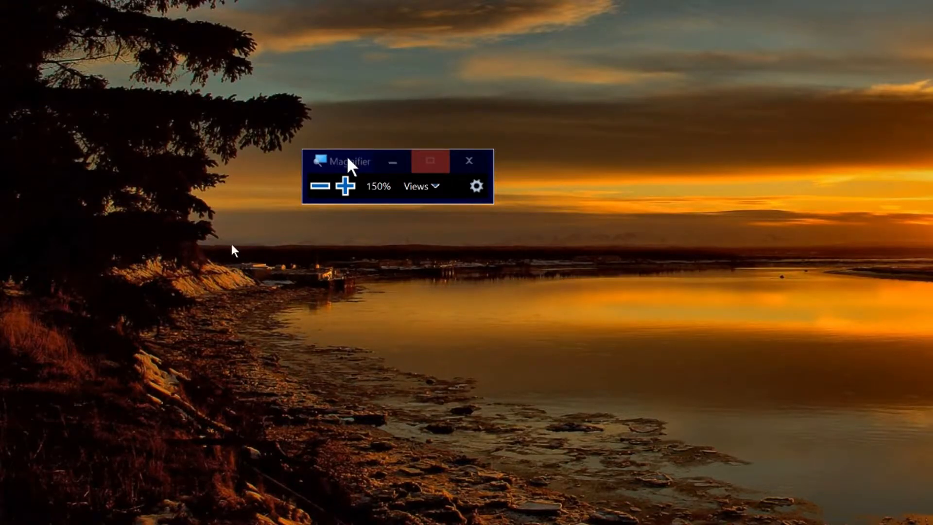
# Move the Magnifier window toward the desktop corner, and zoom out to 100% and back in to 150%
pyautogui.moveTo(348, 158); pyautogui.dragTo(88, 31)
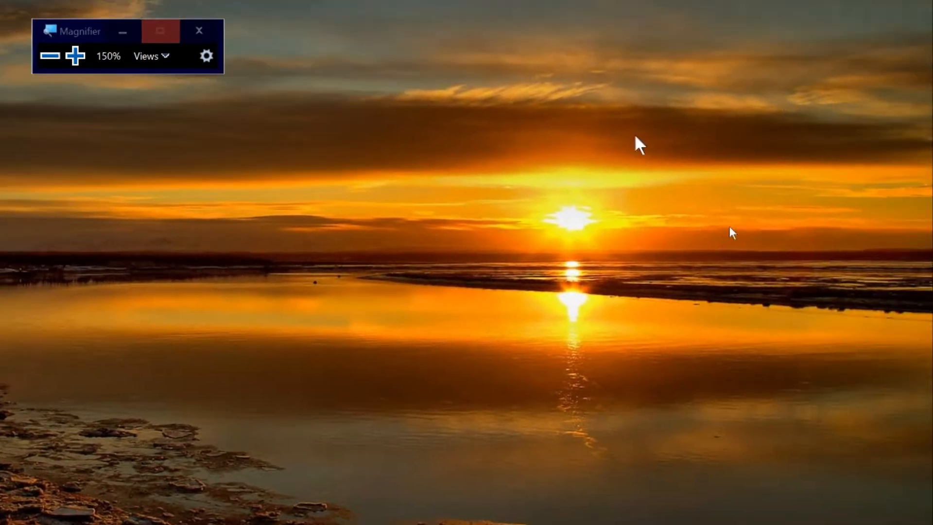
pyautogui.click(51, 56)
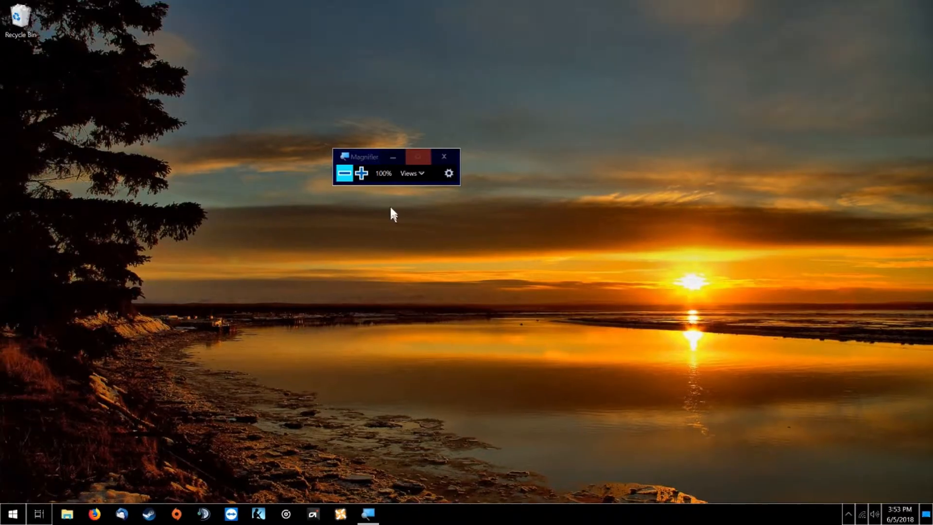
pyautogui.click(360, 175)
# Reposition the Magnifier window over the magnified desktop, dismissing its window menu
pyautogui.click(344, 157)
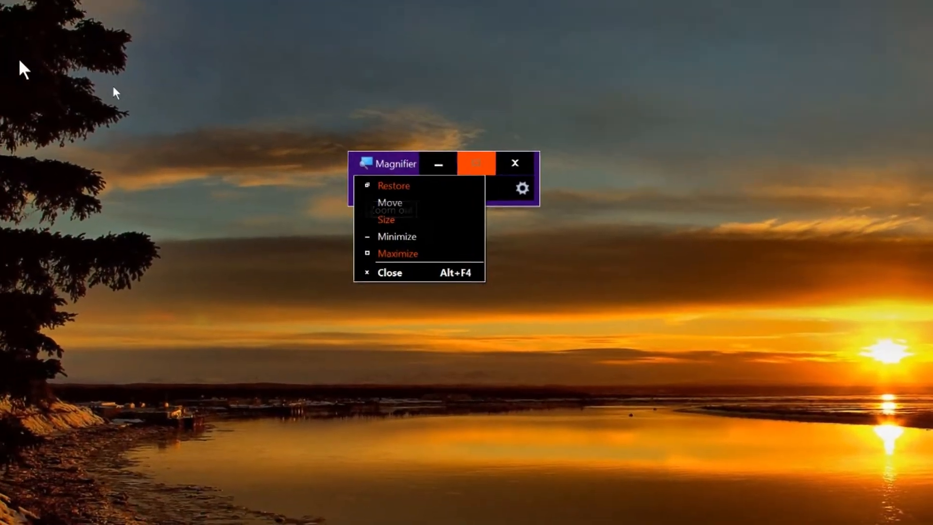
pyautogui.click(205, 125)
pyautogui.moveTo(385, 162); pyautogui.dragTo(82, 39)
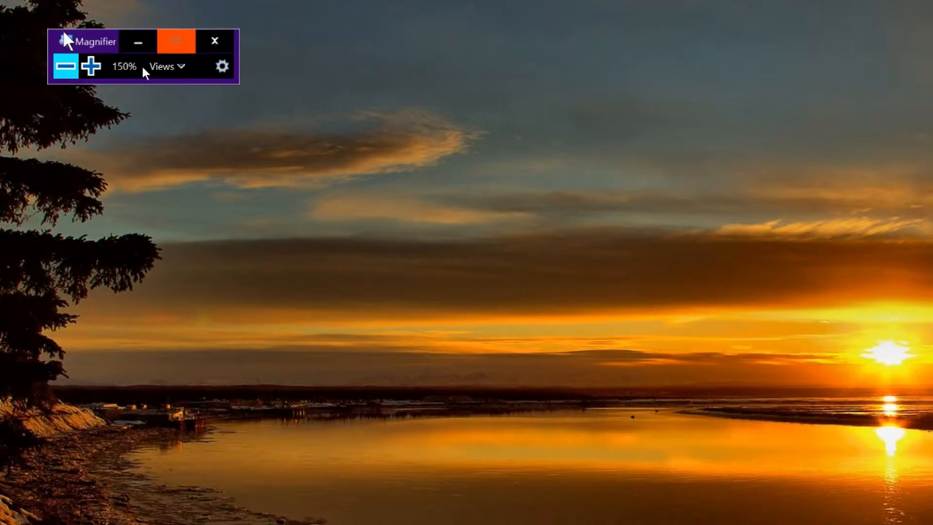
pyautogui.moveTo(100, 49); pyautogui.dragTo(266, 125)
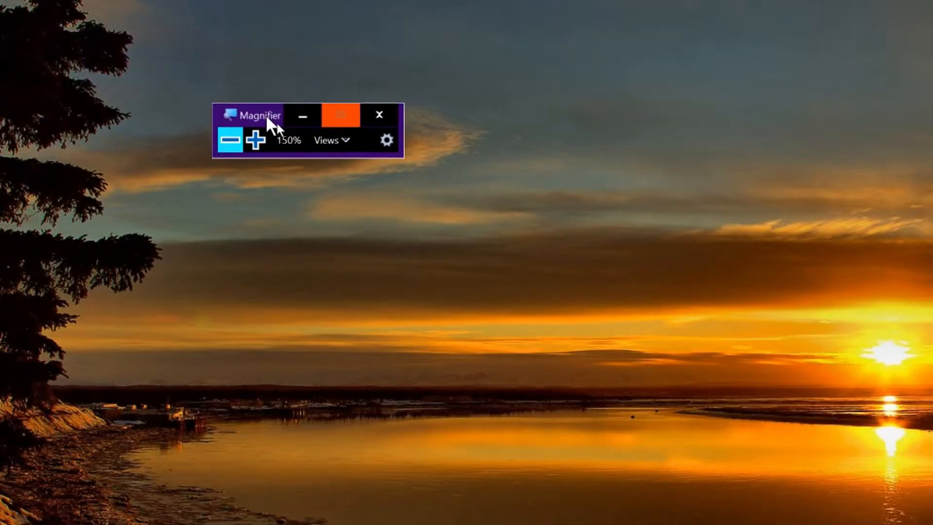
# Open the Magnifier options, minimize the Magnifier window and zoom out to 100%
pyautogui.click(387, 141)
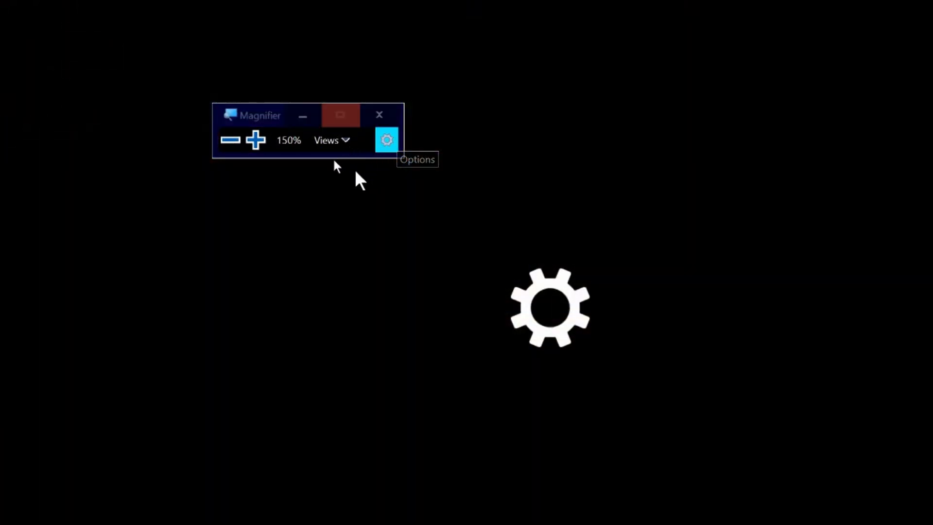
pyautogui.click(304, 121)
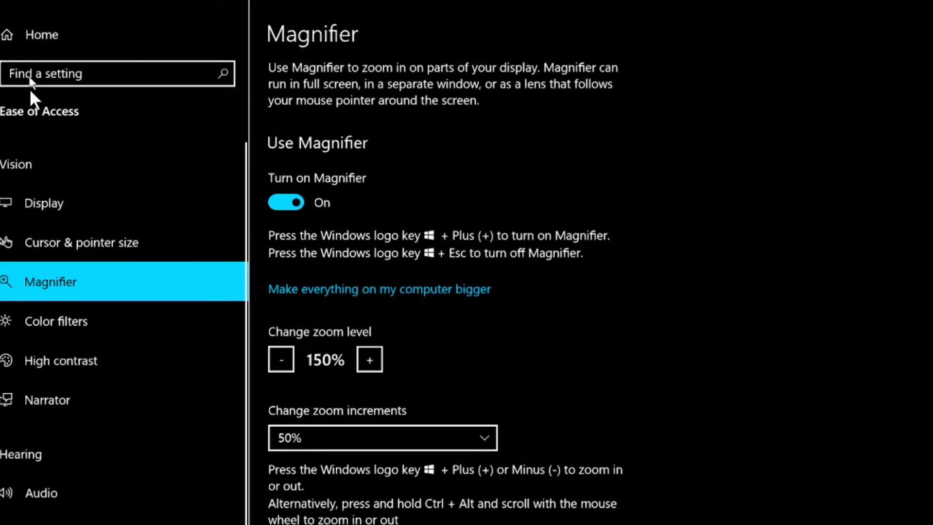
pyautogui.press('super+minus')
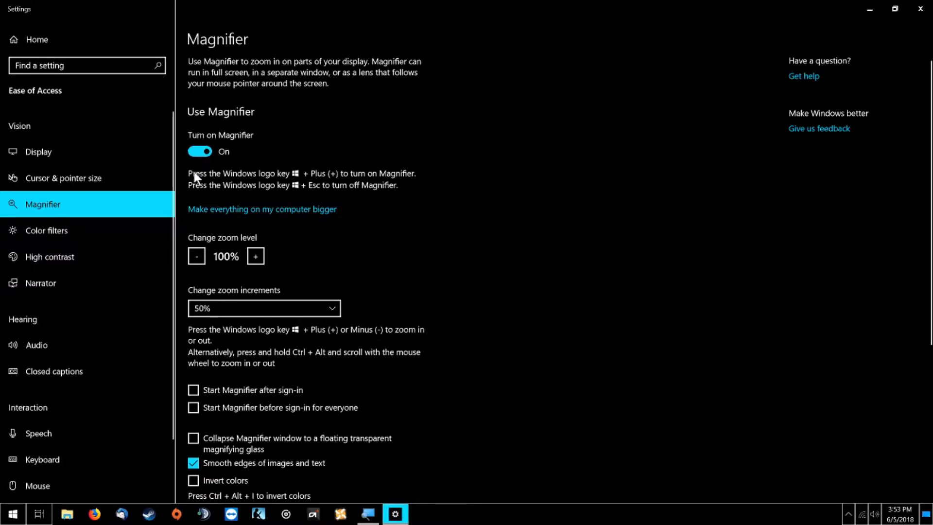
# Zoom the settings page to 150%, and turn Magnifier off and on again
pyautogui.press('super+plus')
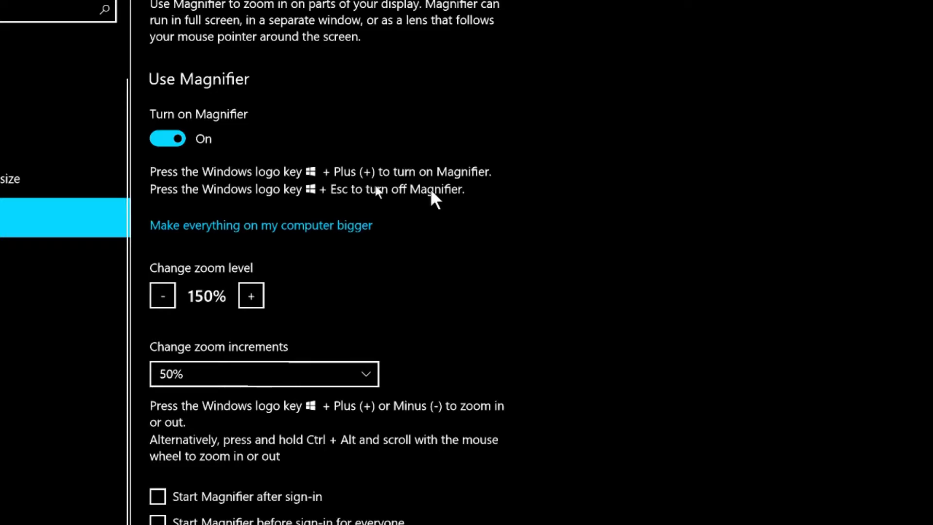
pyautogui.press('super+Escape')
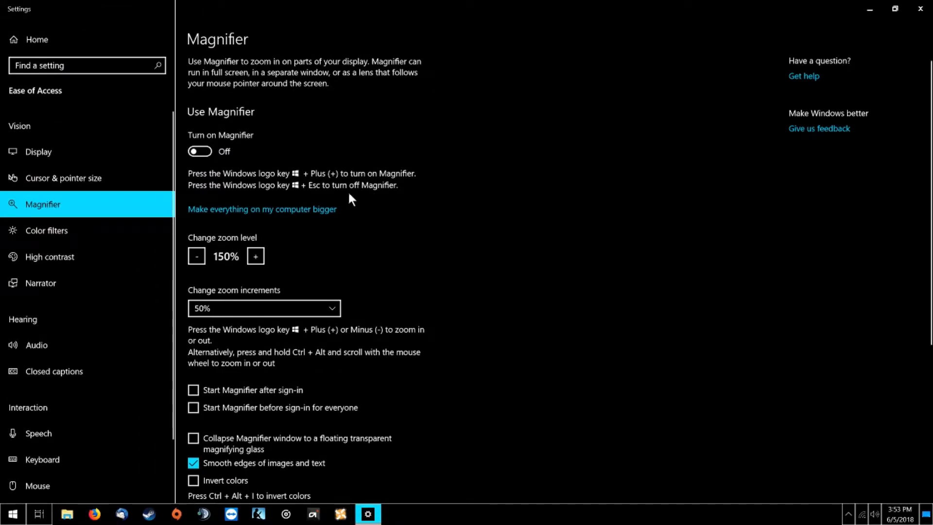
pyautogui.press('super+plus')
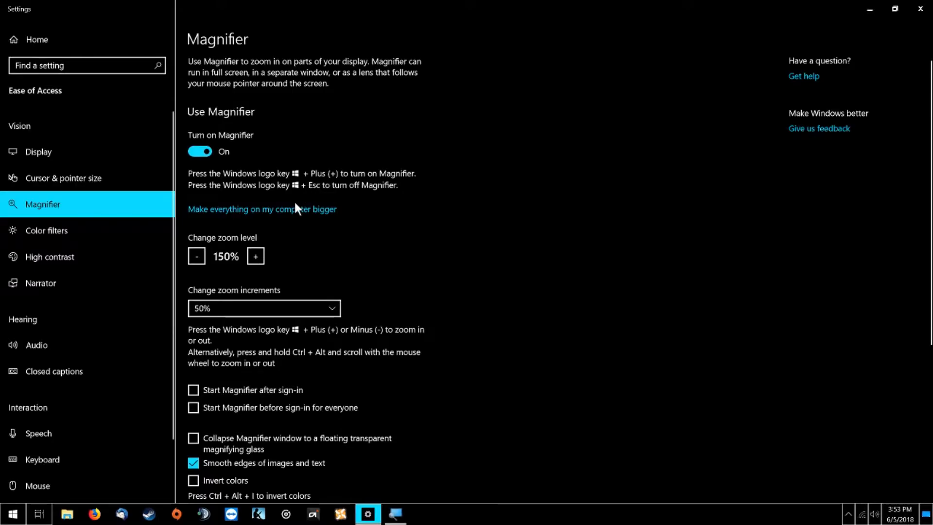
# Set the zoom increments to 100% (default) and test them by zooming out and back in
pyautogui.press('super+plus')
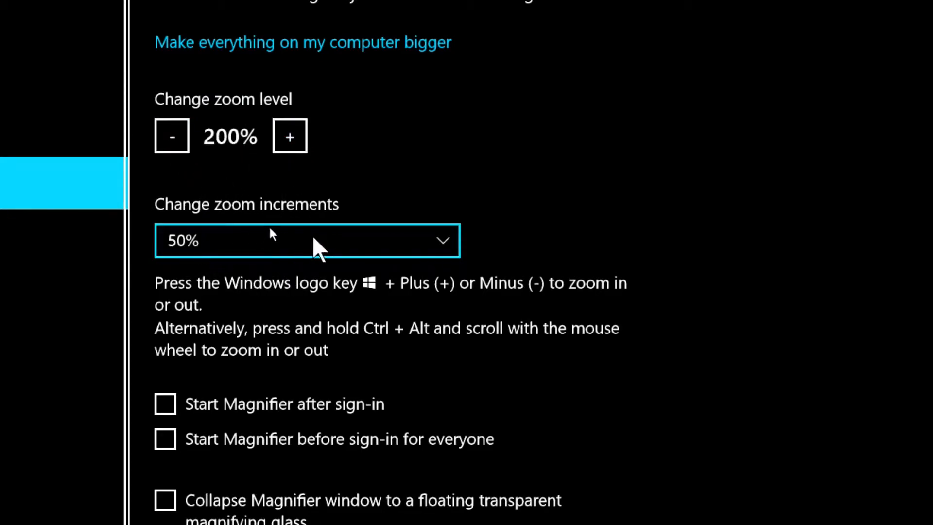
pyautogui.scroll(-3, 360, 146)
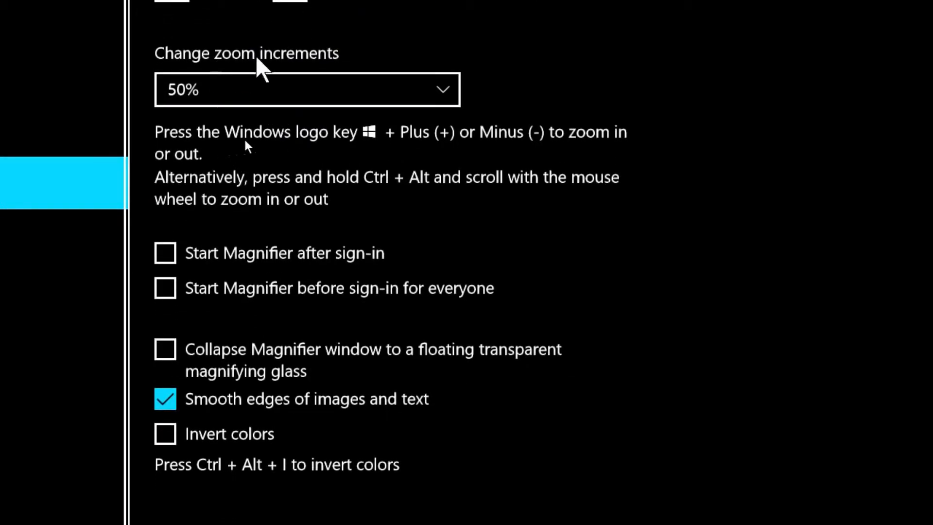
pyautogui.click(232, 103)
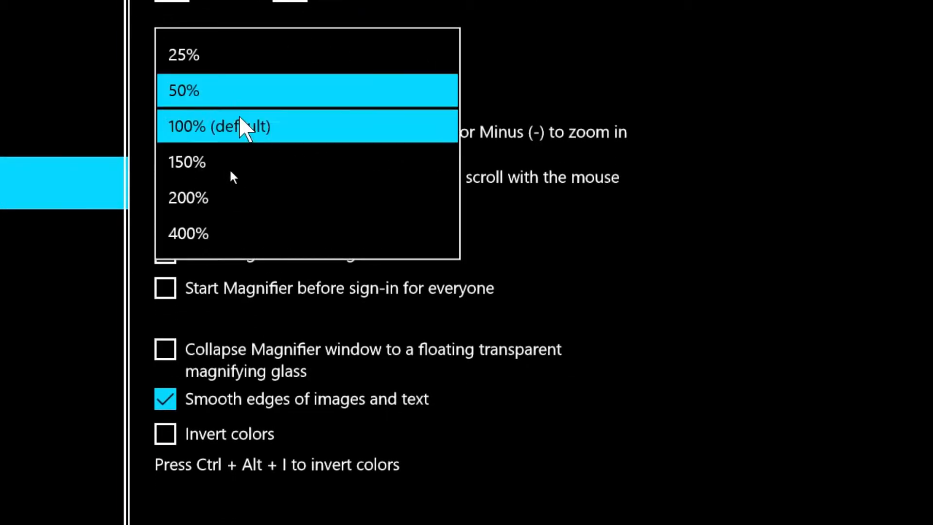
pyautogui.click(238, 125)
pyautogui.press('super+minus')
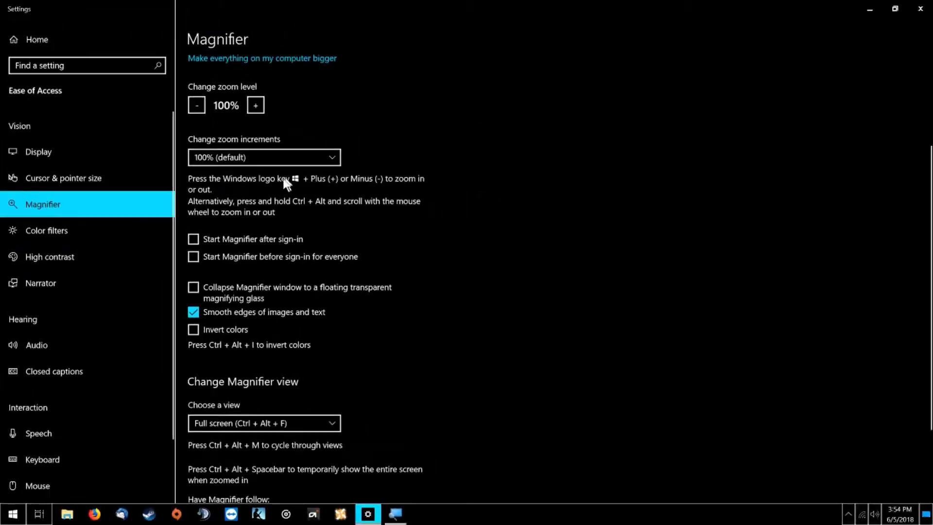
pyautogui.press('super+plus')
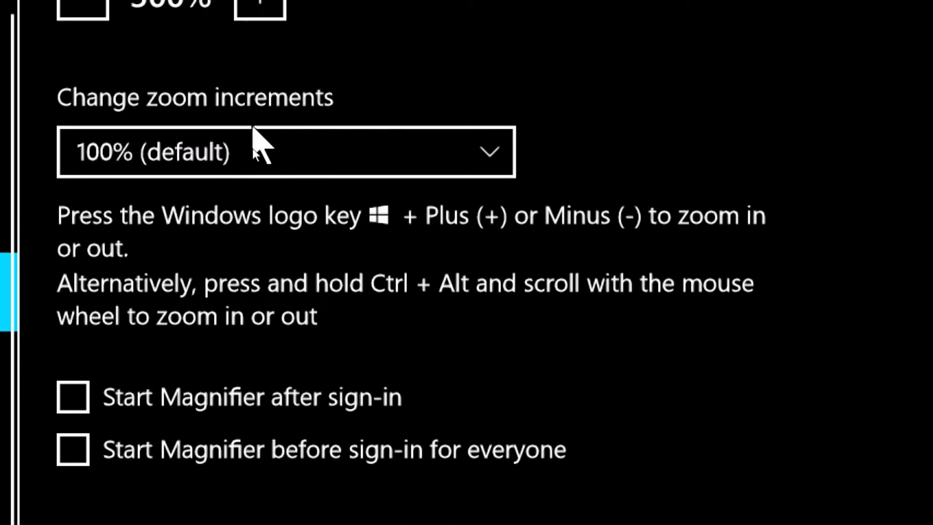
# Set the zoom increments to 50% and zoom out to 150%
pyautogui.click(291, 141)
pyautogui.click(241, 110)
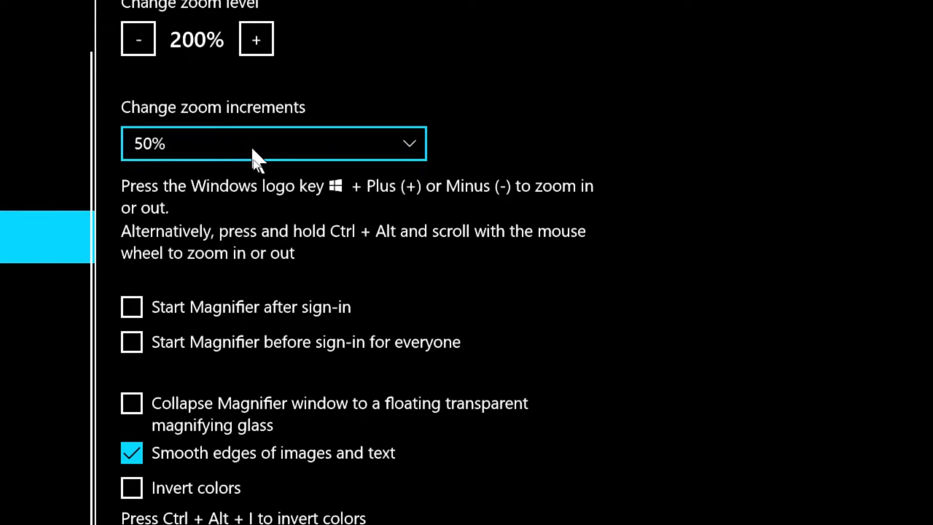
pyautogui.press('super+minus')
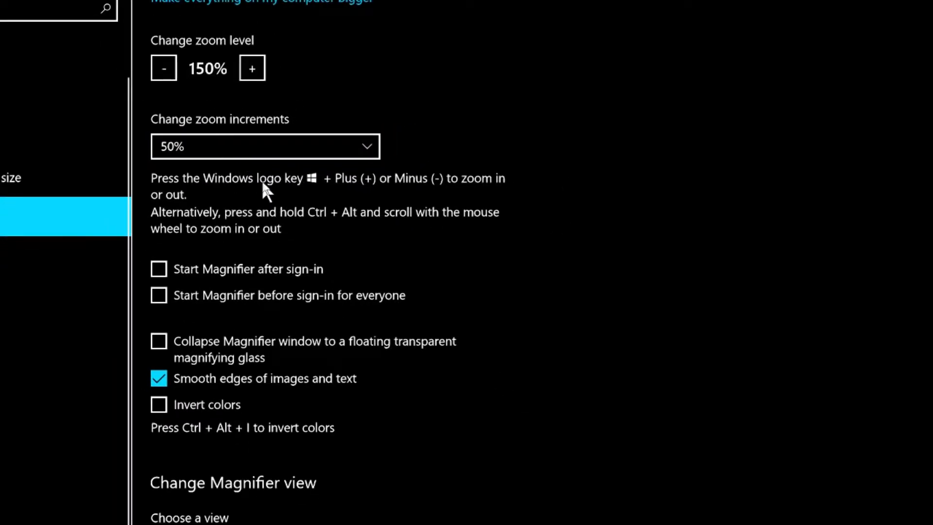
# Zoom out to 100%, and invert the screen colors and revert them
pyautogui.scroll(-3, 262, 187)
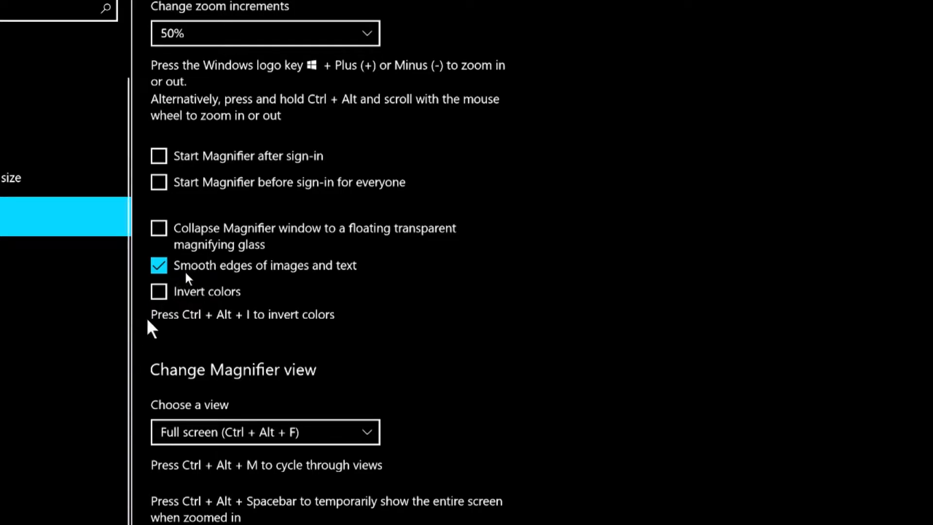
pyautogui.press('super+minus')
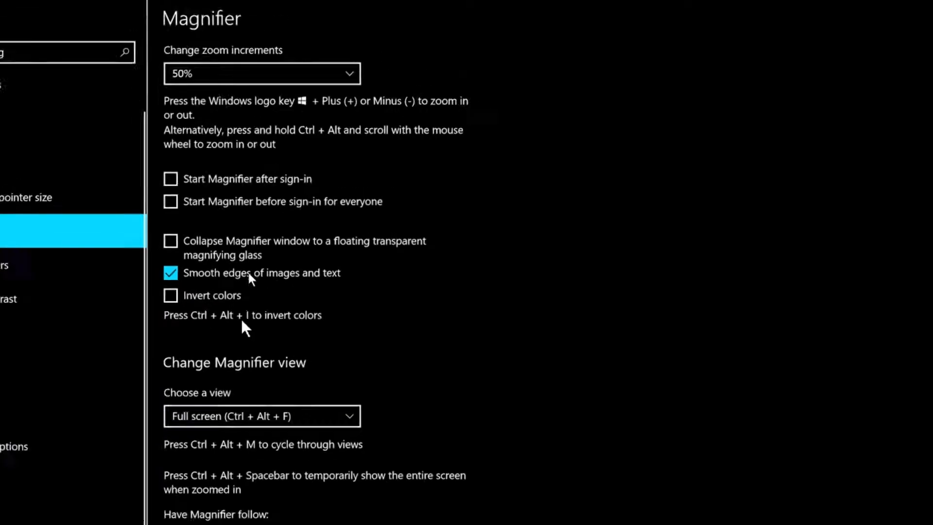
pyautogui.hotkey('ctrl', 'alt', 'i')
pyautogui.hotkey('ctrl', 'alt', 'i')
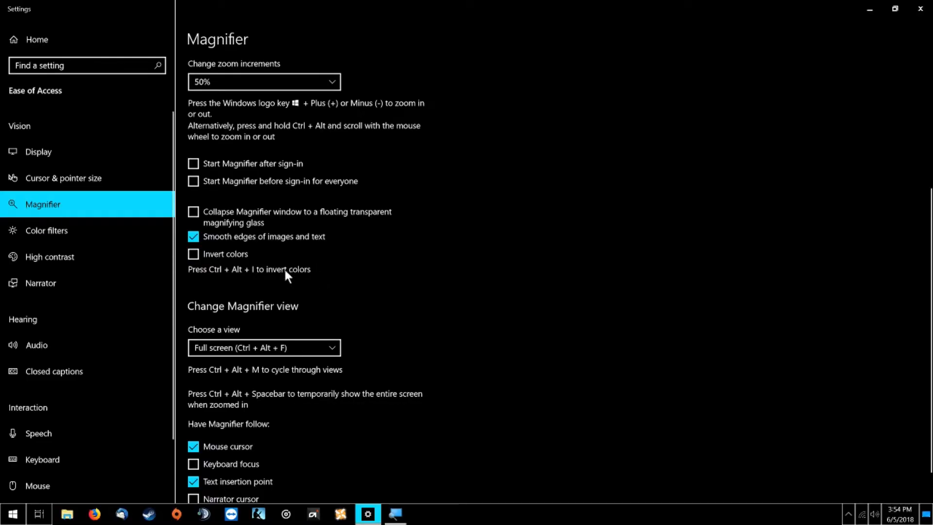
# Zoom the Magnifier settings page in to 150% around the Magnifier view options
pyautogui.press('super+plus')
pyautogui.scroll(-1, 258, 285)
pyautogui.press('super+plus')
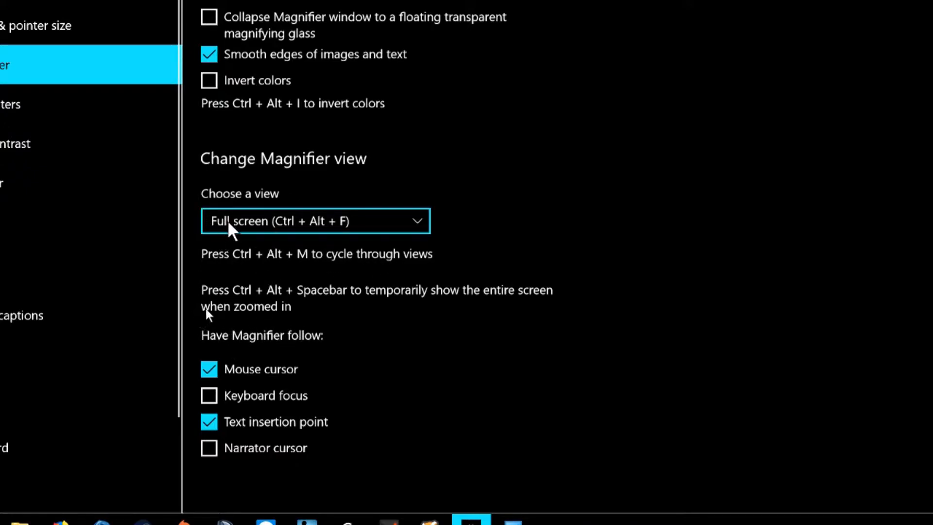
# Keep Full screen as the Magnifier view, and temporarily show the entire screen while zoomed in
pyautogui.click(291, 226)
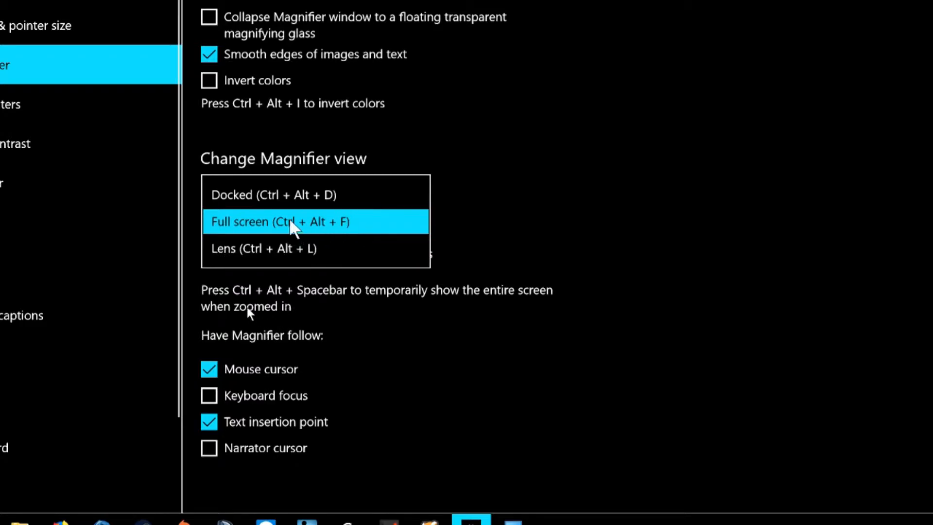
pyautogui.click(310, 222)
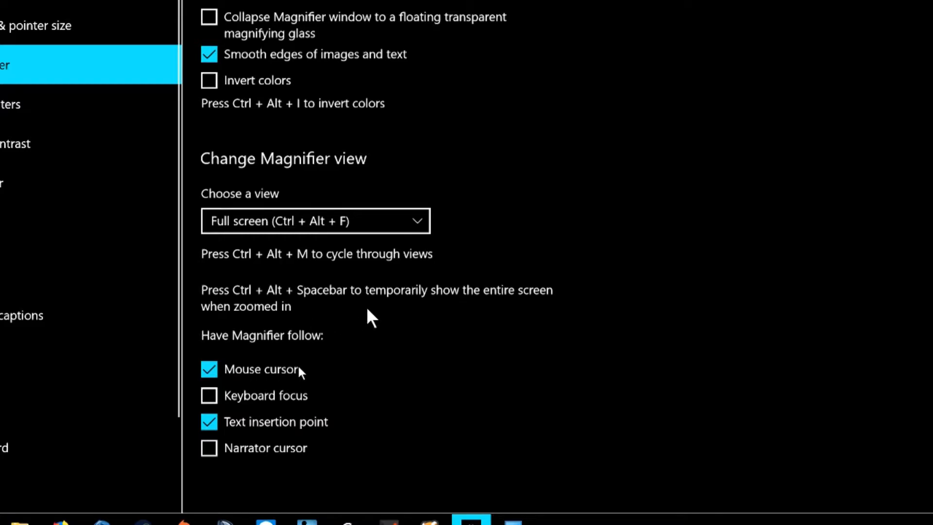
pyautogui.hotkey('ctrl', 'alt', 'space')
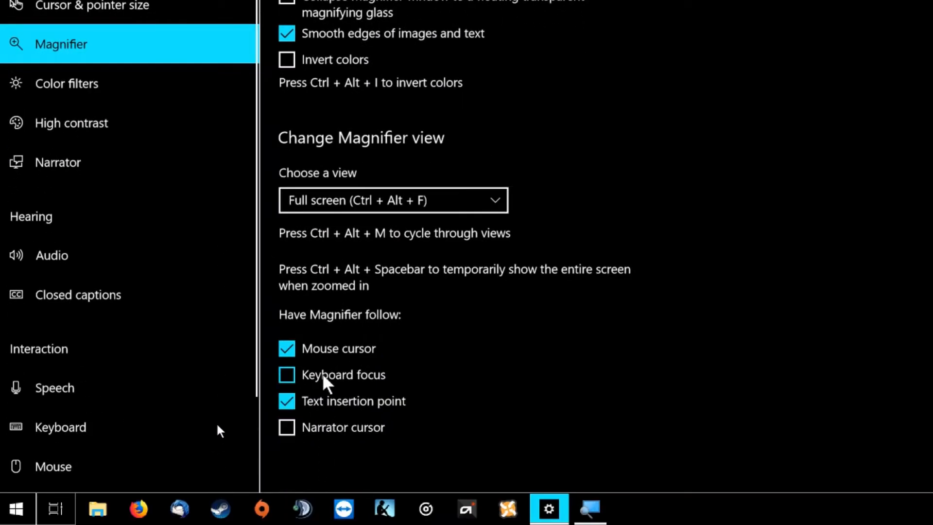
# Turn on Magnifier following for the keyboard focus, and turn it back off
pyautogui.click(287, 377)
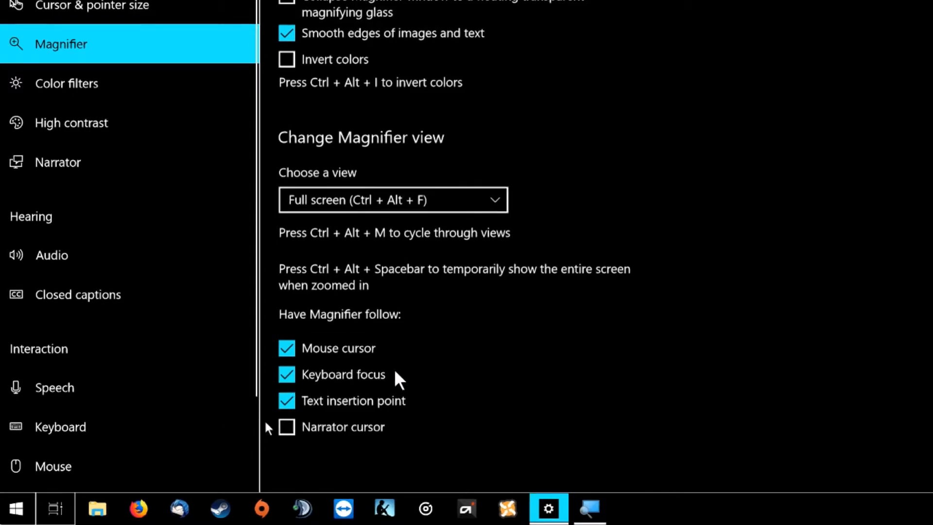
pyautogui.scroll(8, 396, 375)
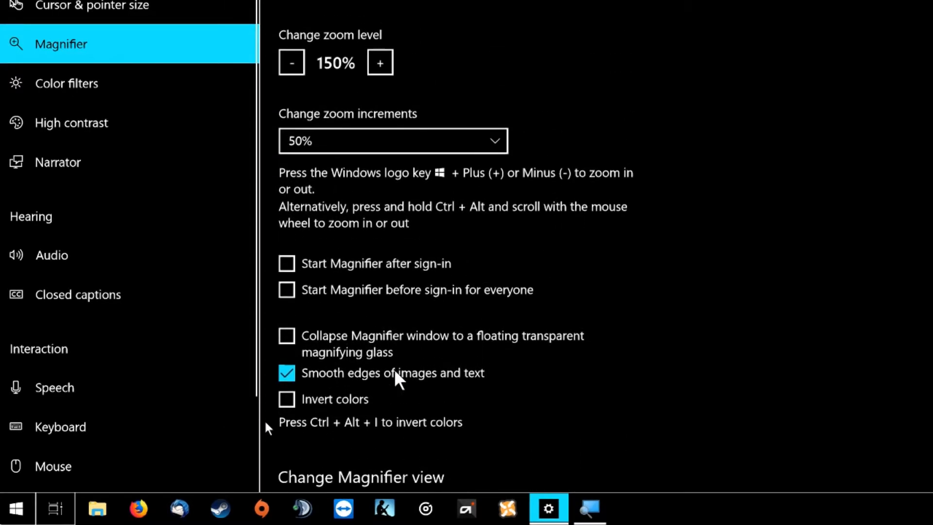
pyautogui.scroll(-8, 395, 372)
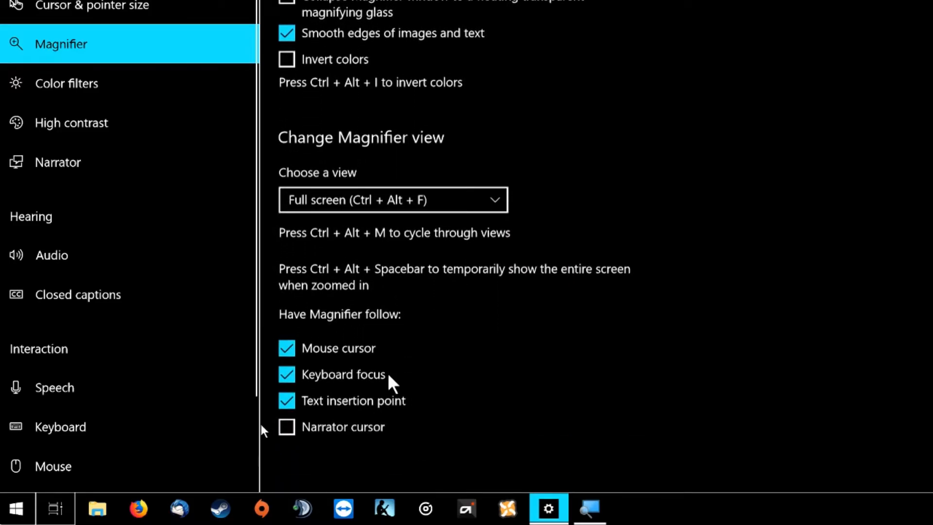
pyautogui.click(289, 375)
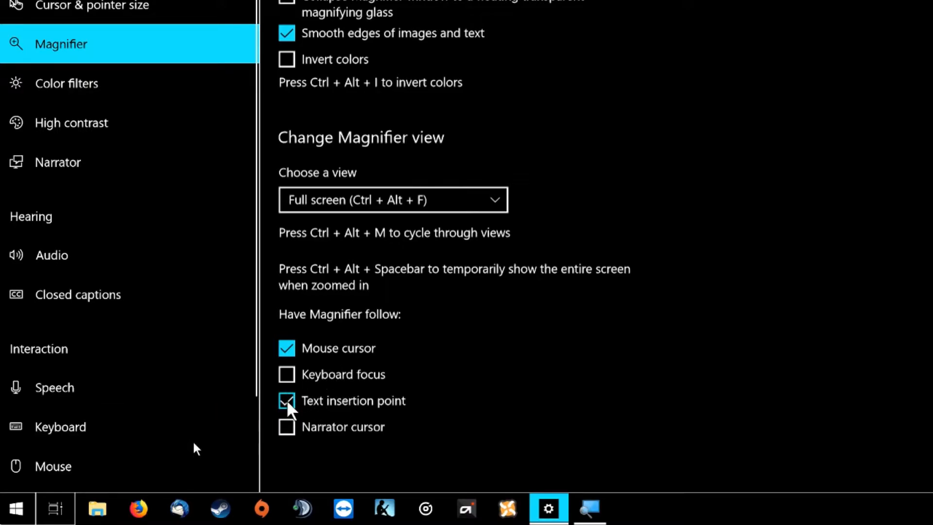
# Open Notepad and enter a row of s characters to test Magnifier following the text insertion point
pyautogui.press('super')
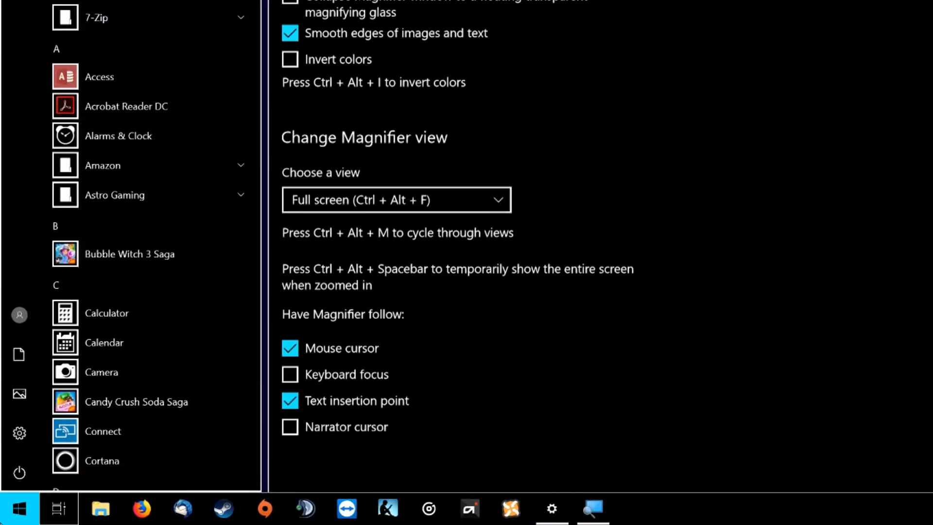
pyautogui.write('notepad')
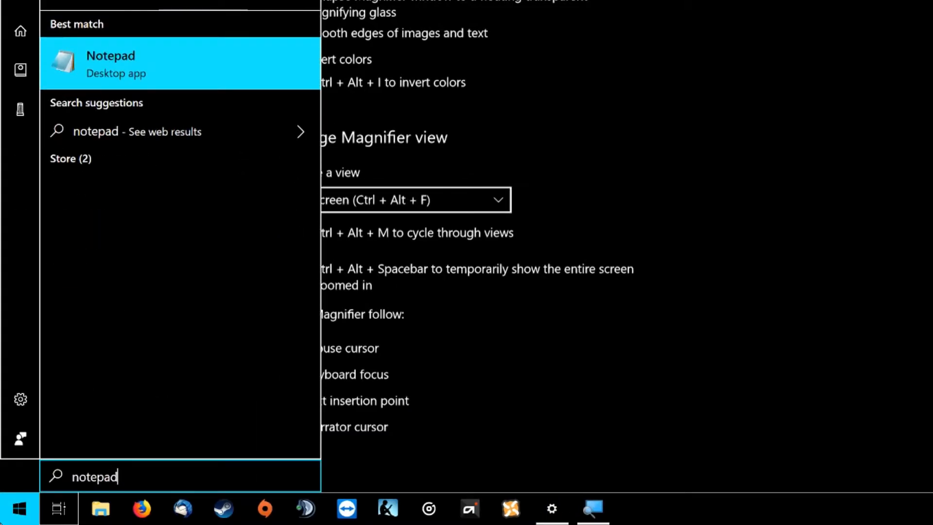
pyautogui.press('Return')
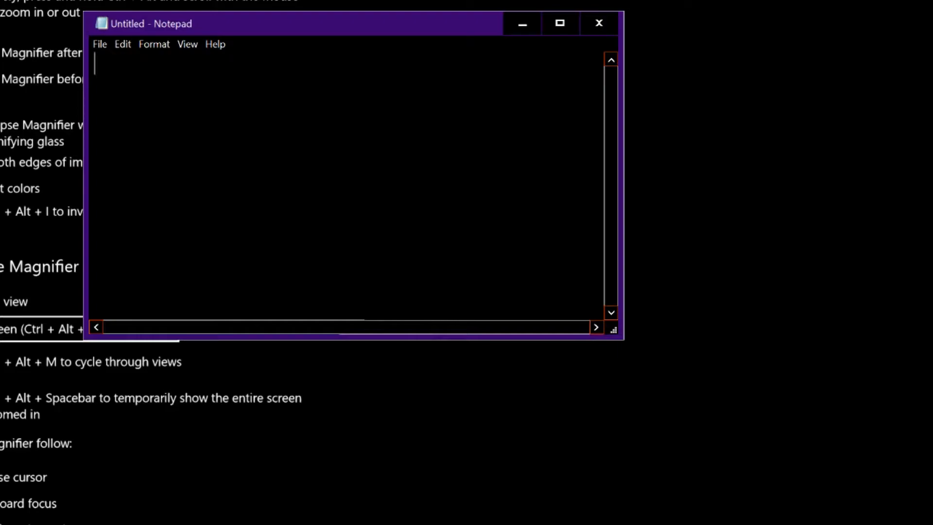
pyautogui.write('ssssssssssssssssss')
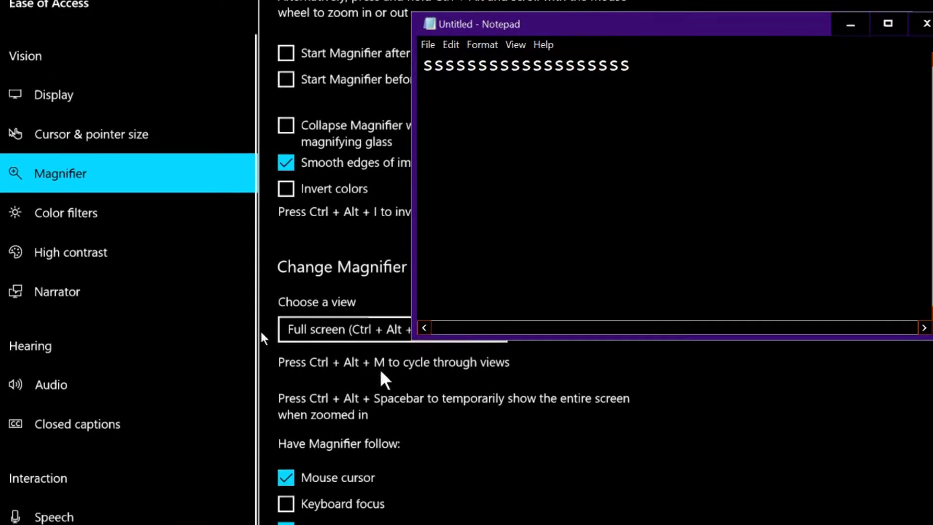
# Shift the Notepad window aside to add more s characters to the row, and close Notepad without saving
pyautogui.moveTo(624, 152); pyautogui.dragTo(876, 137)
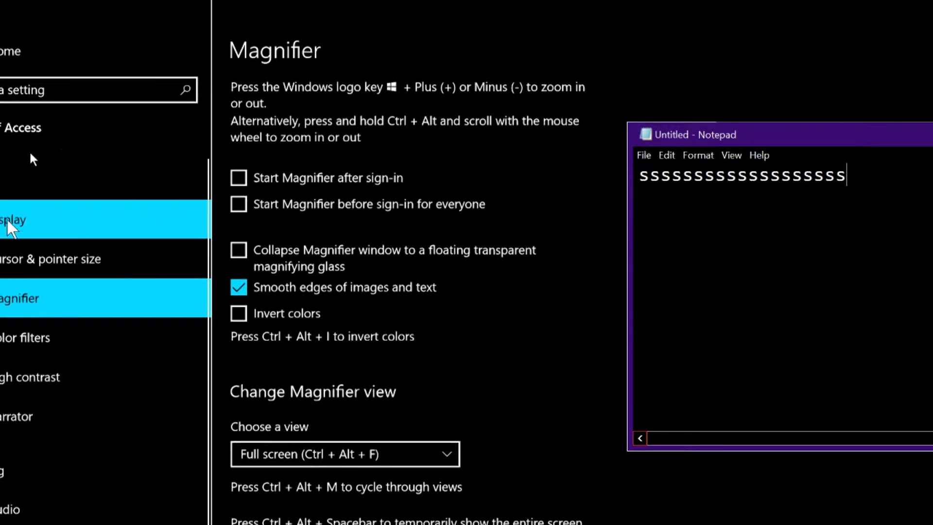
pyautogui.write('SSSSSSSSS')
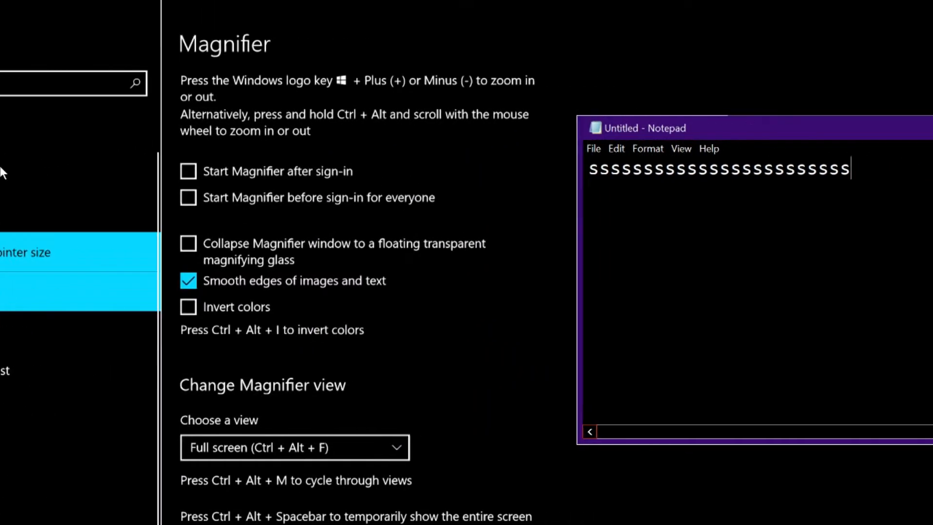
pyautogui.write('SSSSSSSSSSSSSS')
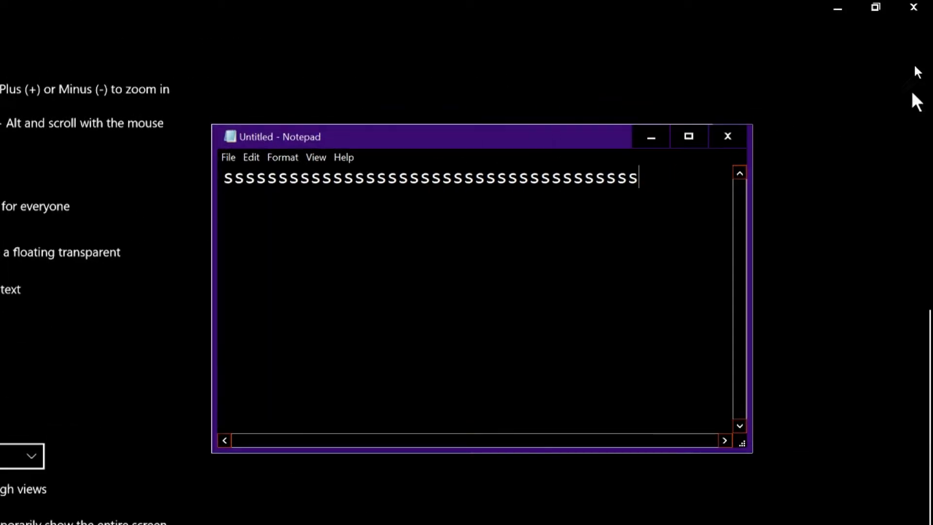
pyautogui.click(719, 138)
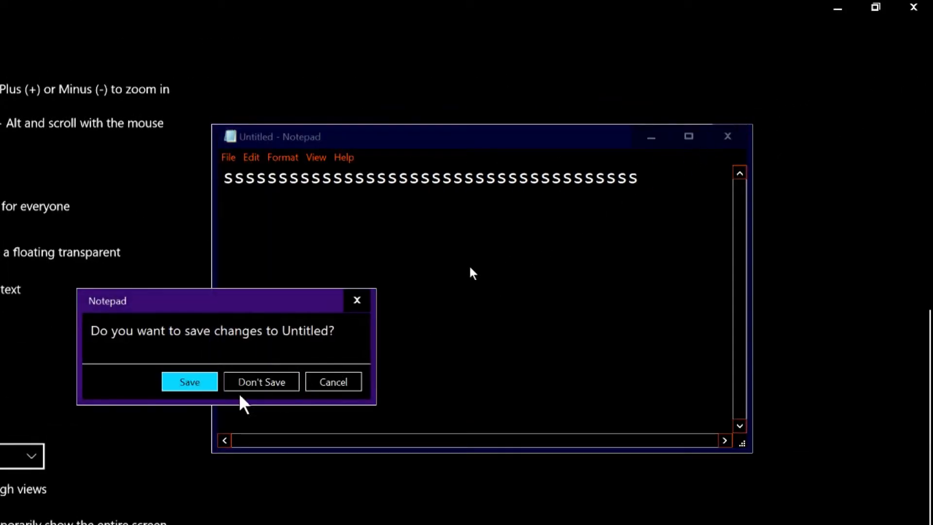
pyautogui.click(257, 383)
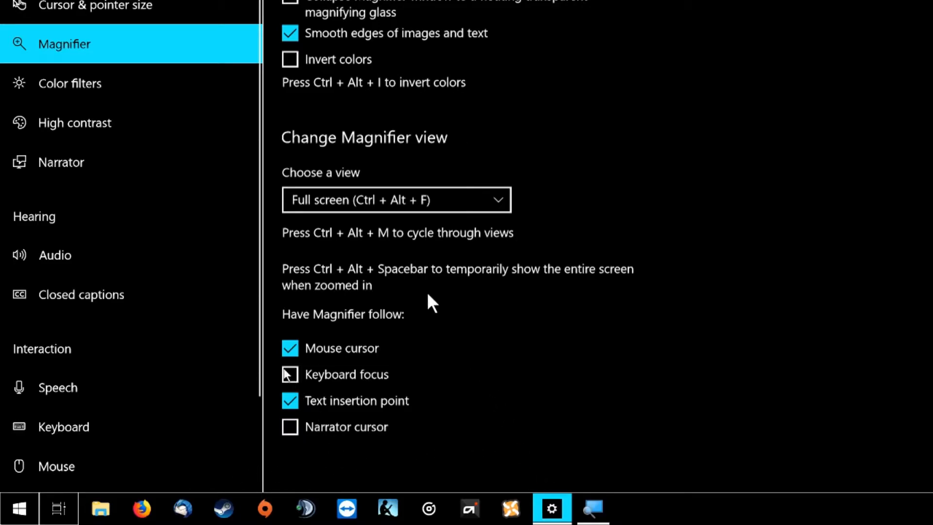
# Zoom out to 100% and close the Settings window
pyautogui.press('super+minus')
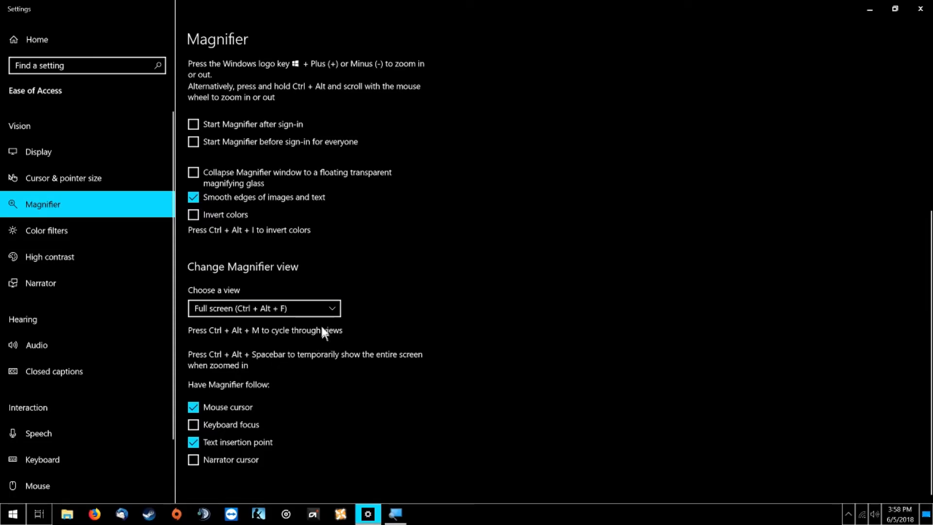
pyautogui.click(921, 9)
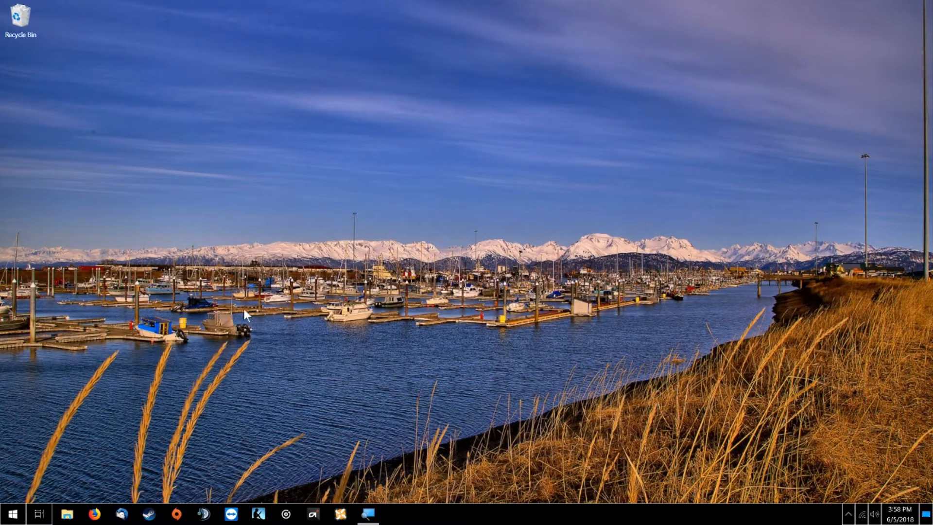
# Search Windows for "high contrast" and open the High contrast settings
pyautogui.press('super')
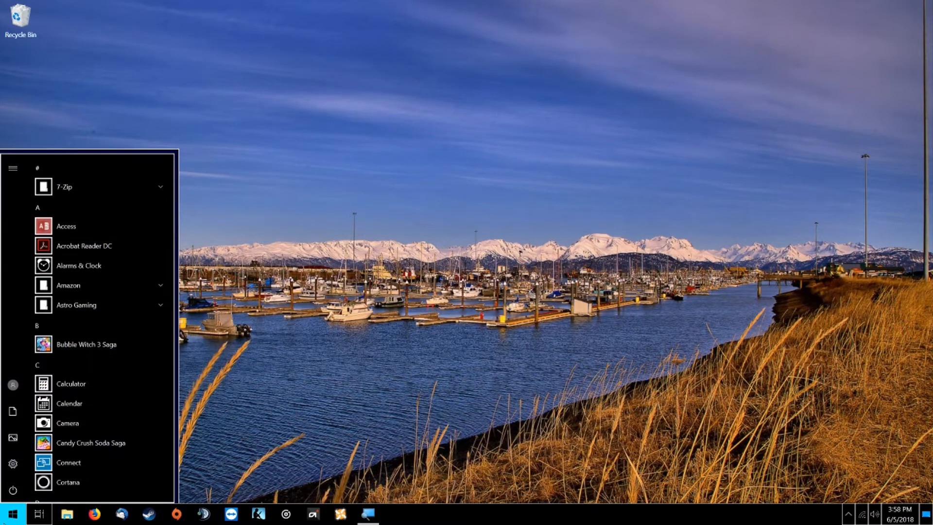
pyautogui.write('high co')
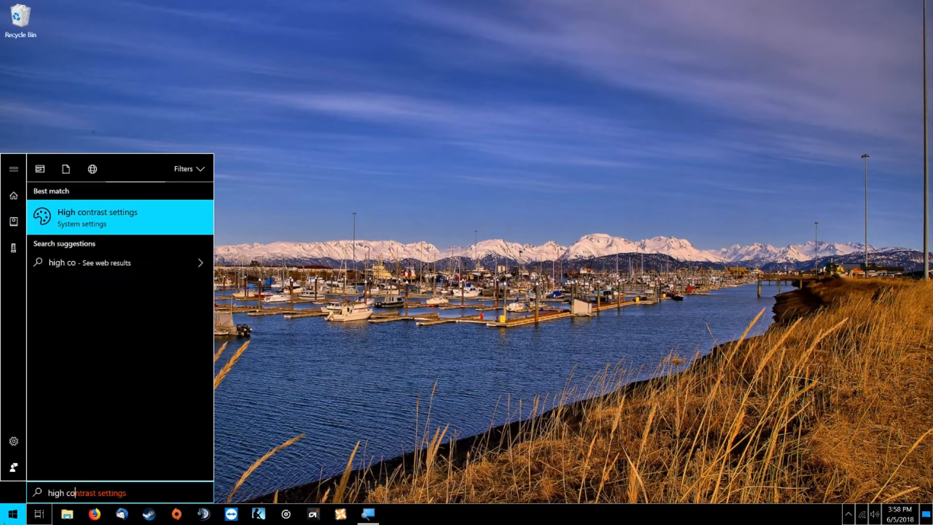
pyautogui.write('ntrast')
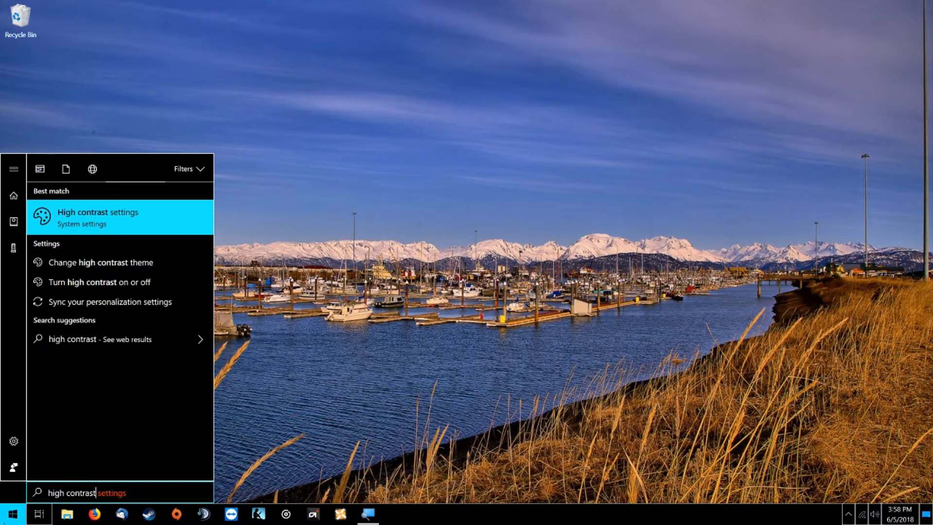
pyautogui.press('Return')
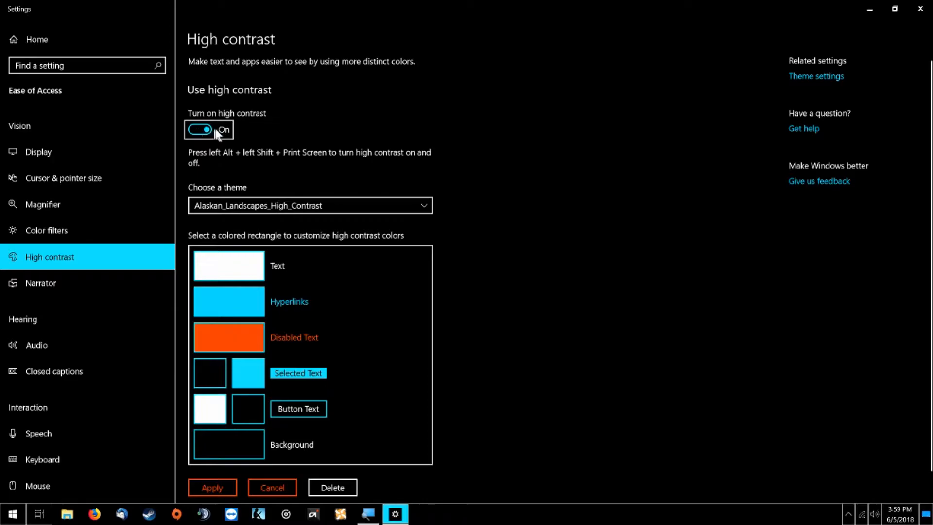
# Look over the high contrast theme colors, and briefly minimize Settings to view the desktop background
pyautogui.scroll(-1, 262, 146)
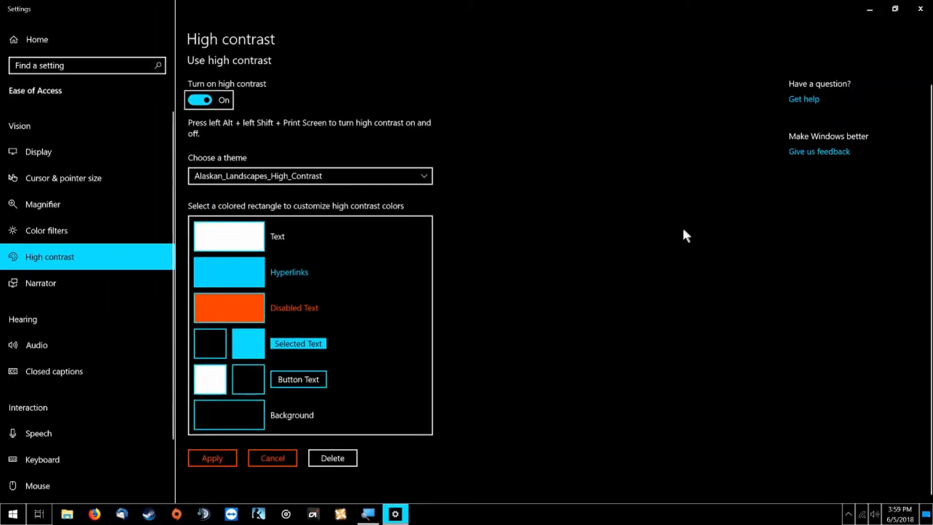
pyautogui.click(869, 8)
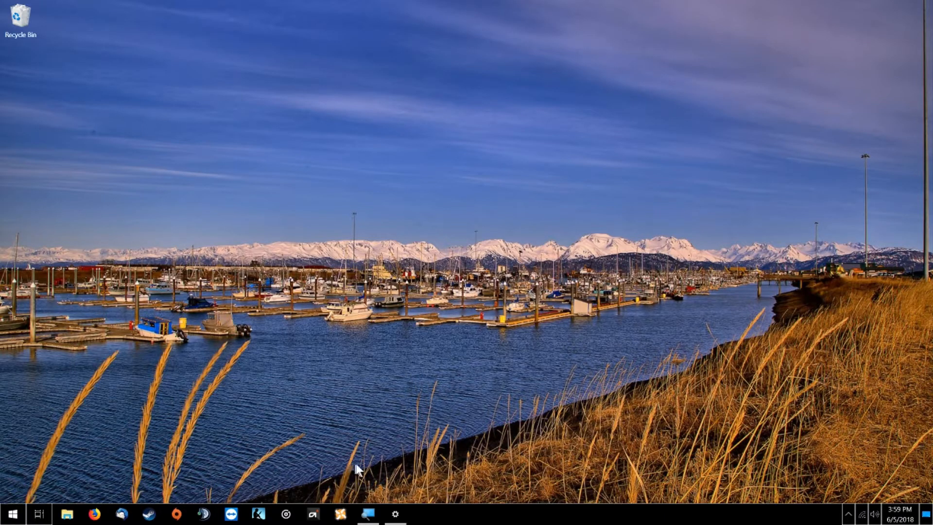
pyautogui.click(386, 511)
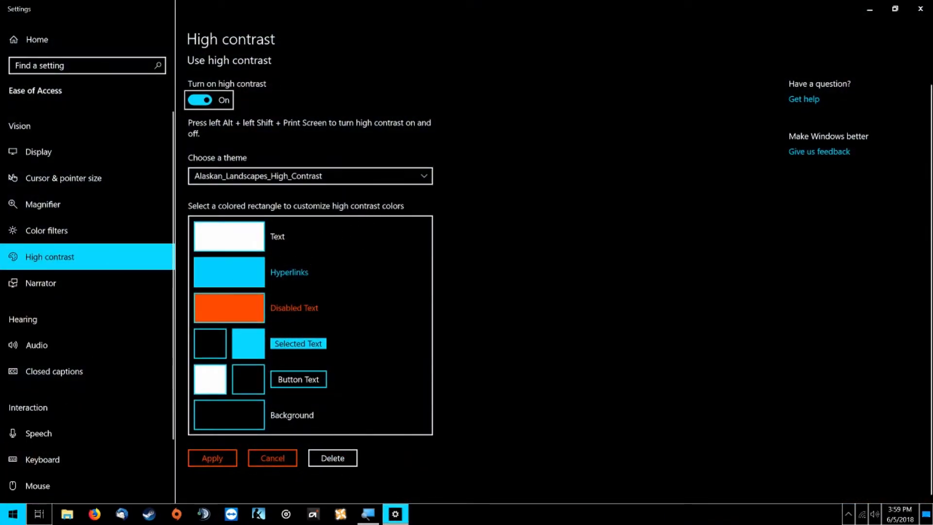
# Search Windows for "background" and open the Background settings
pyautogui.click(13, 513)
pyautogui.write('backg')
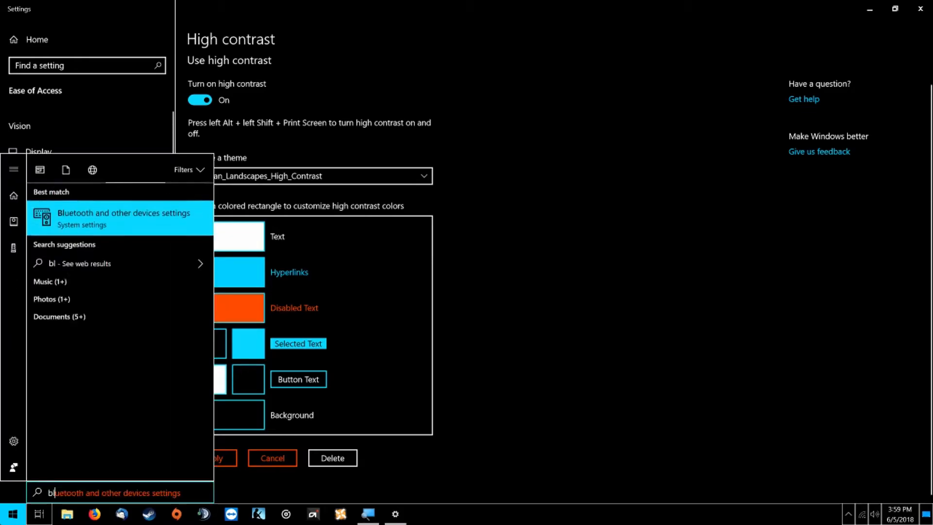
pyautogui.write('round')
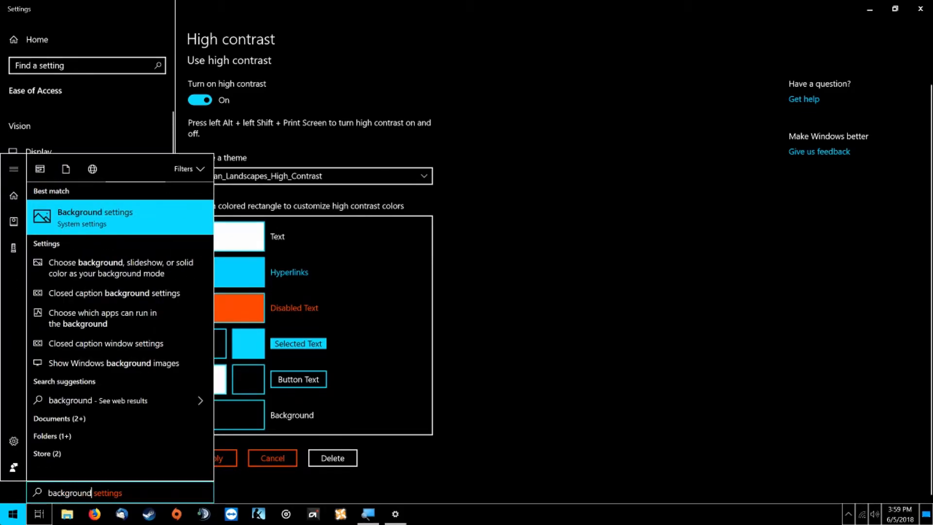
pyautogui.press('Return')
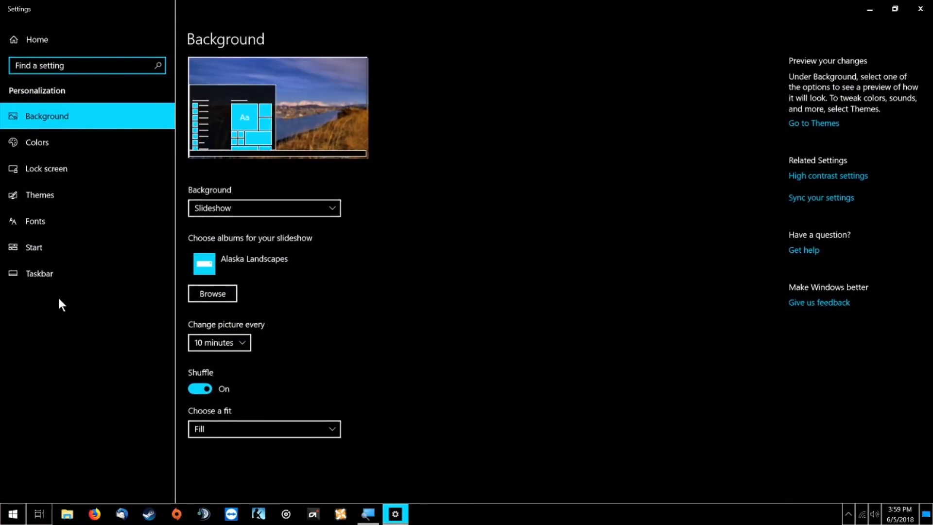
# Set the desktop background to Solid color, and briefly minimize Settings to view the desktop
pyautogui.click(267, 208)
pyautogui.click(261, 194)
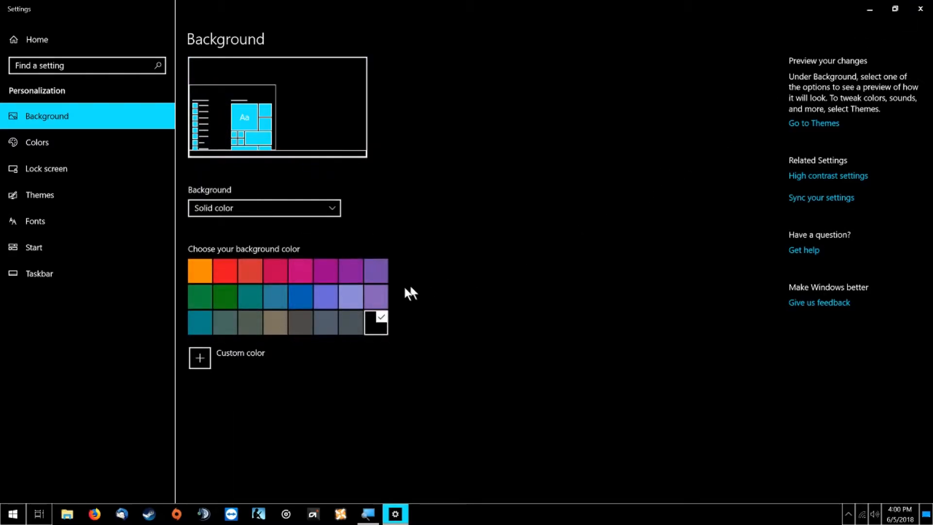
pyautogui.click(870, 9)
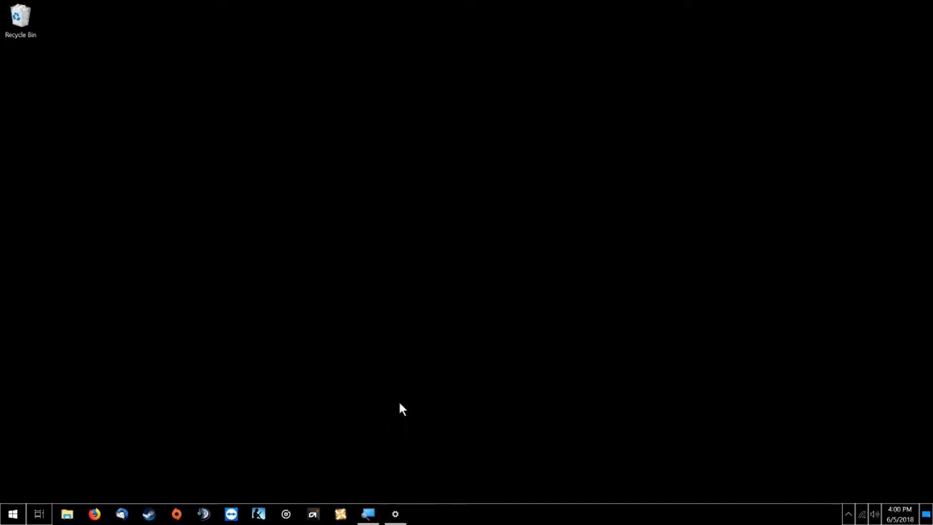
pyautogui.click(395, 514)
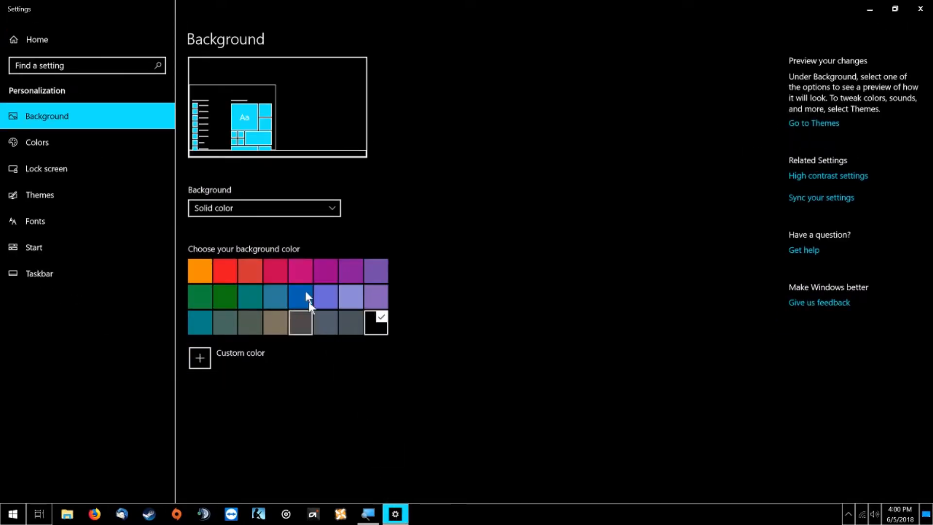
# Set the desktop background to Slideshow, and briefly minimize Settings to check the desktop
pyautogui.click(267, 213)
pyautogui.click(261, 228)
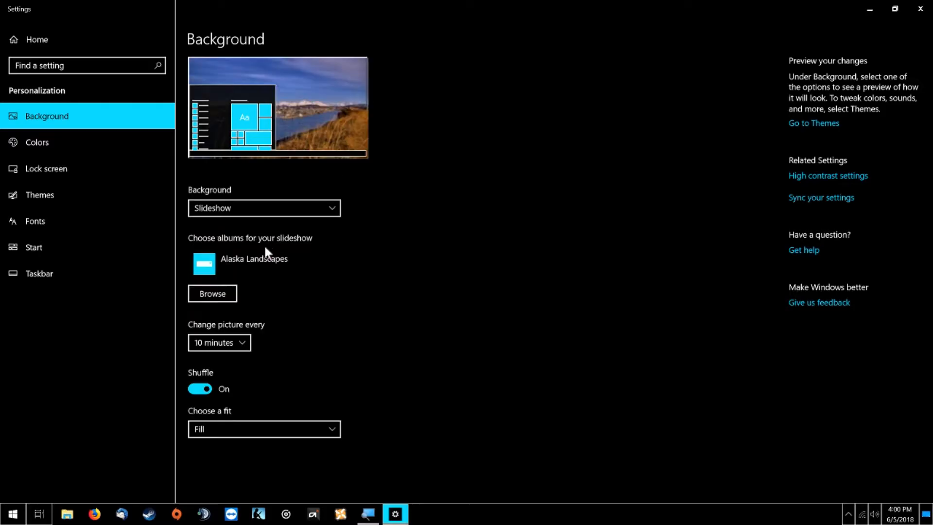
pyautogui.click(869, 9)
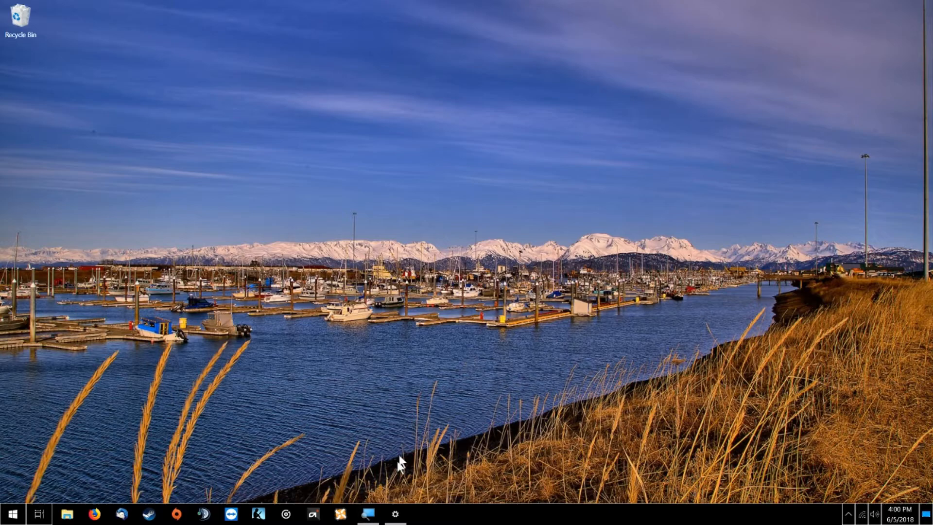
pyautogui.click(395, 514)
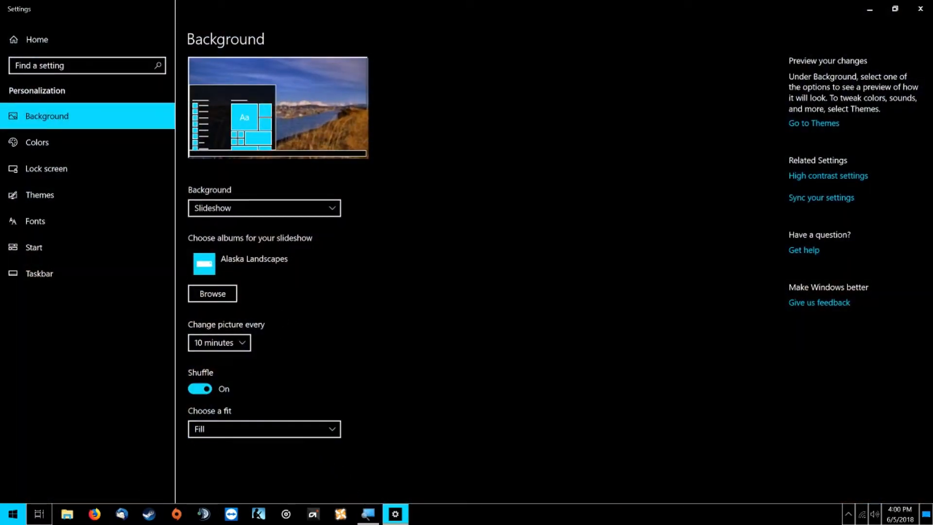
# Search Windows for "high contrast", open the High contrast settings, and look over the theme choices, keeping Alaskan_Landscapes_High_Contrast
pyautogui.press('super')
pyautogui.write('high contrast')
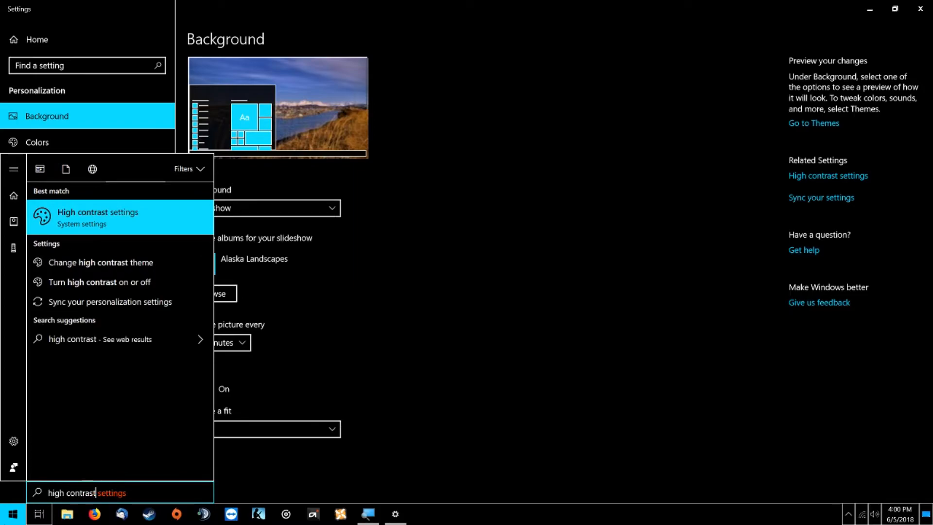
pyautogui.press('Return')
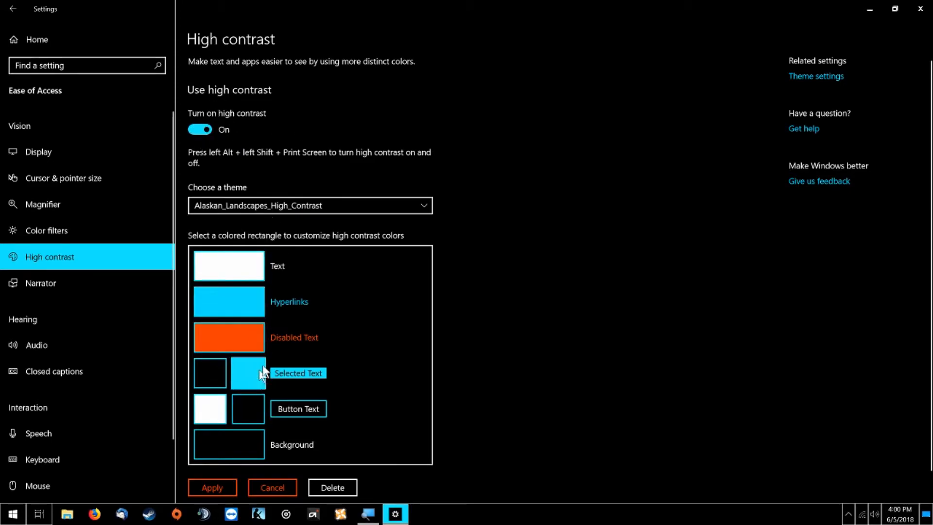
pyautogui.scroll(-1, 273, 345)
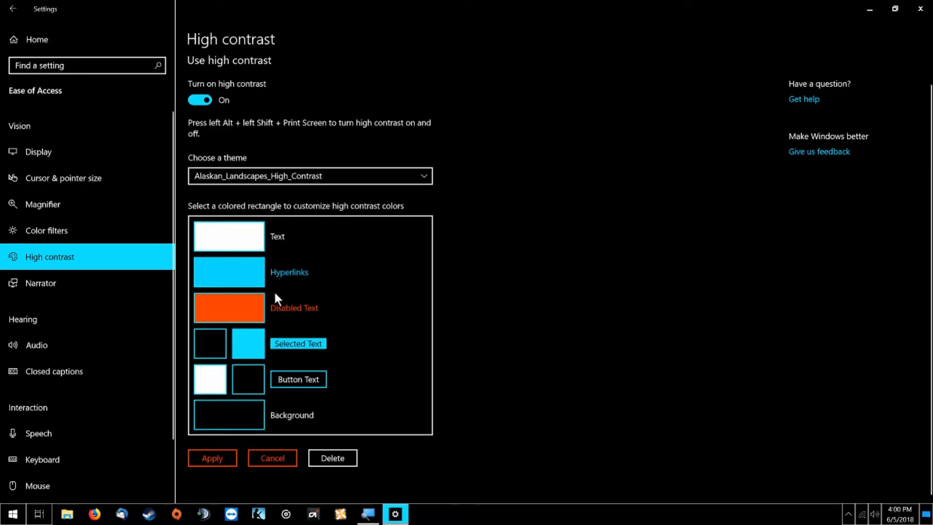
pyautogui.click(297, 179)
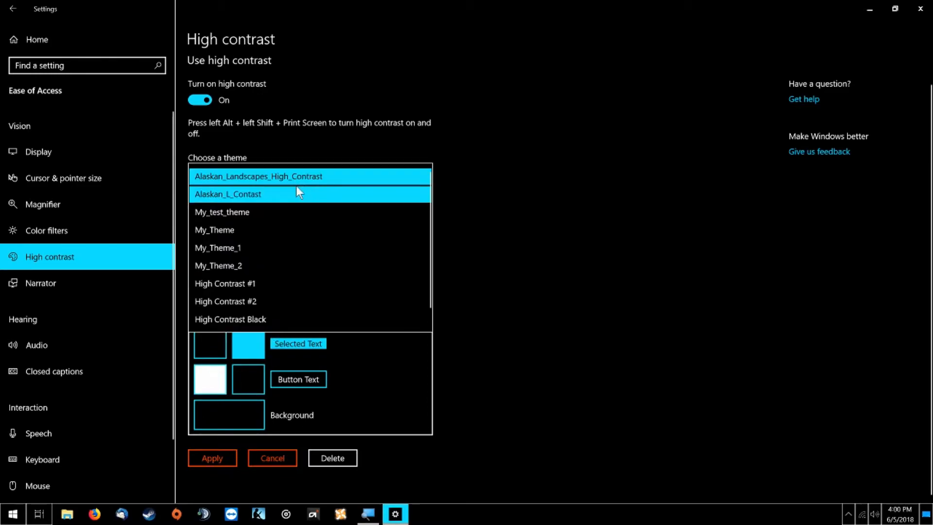
pyautogui.click(265, 180)
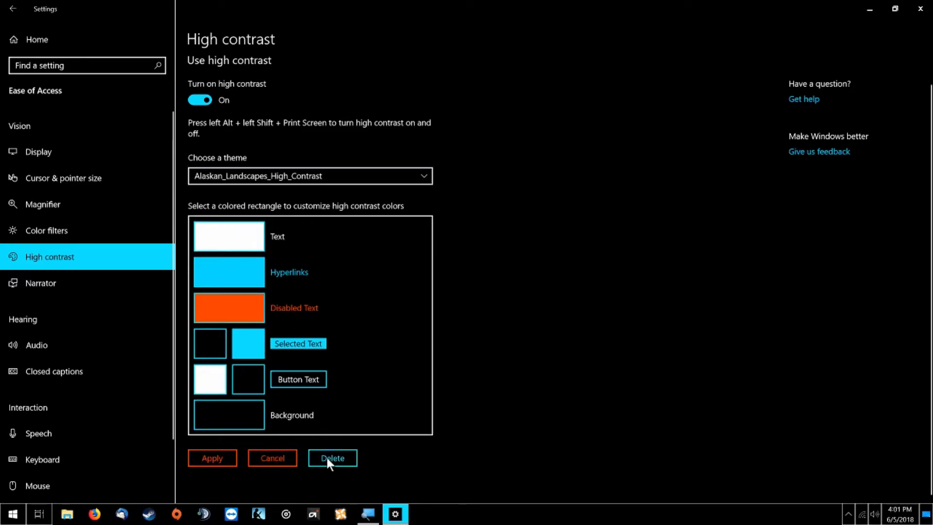
# View the Disabled Text color picker, cancel it without changing the color, and close Settings
pyautogui.click(246, 302)
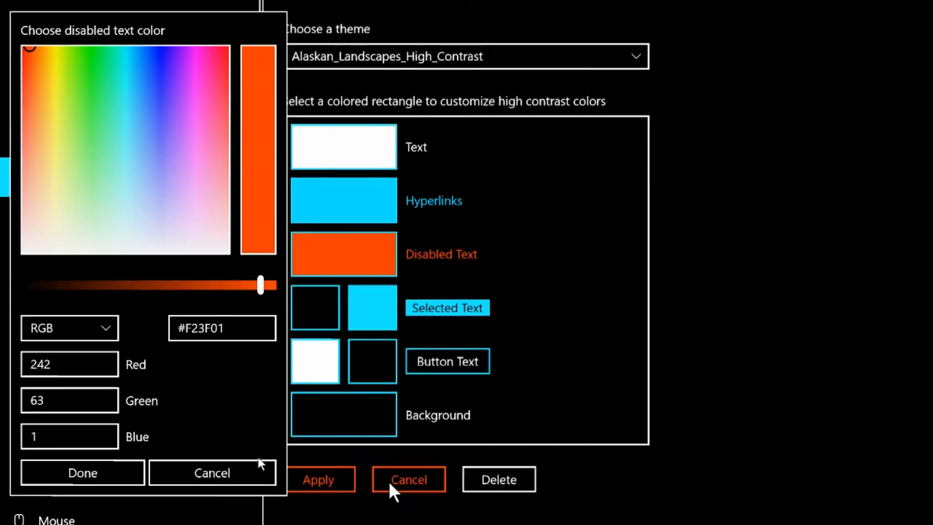
pyautogui.click(214, 474)
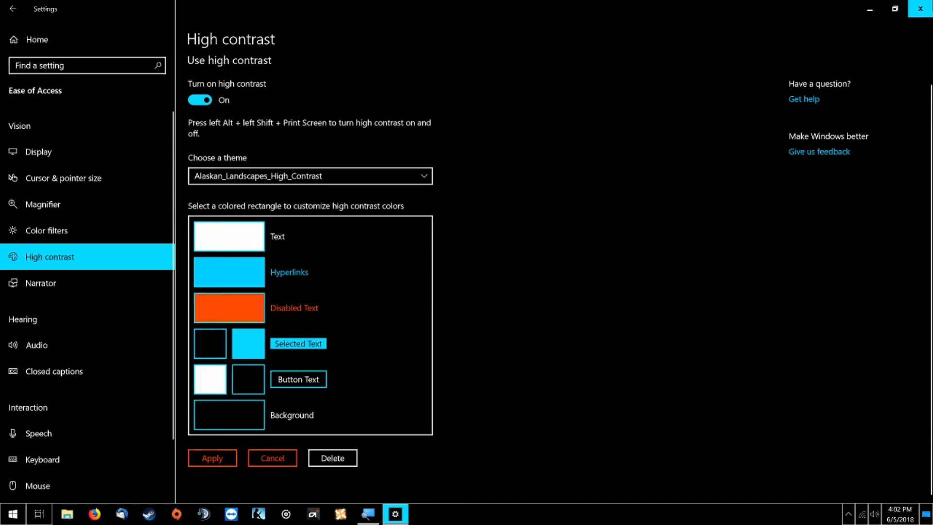
pyautogui.click(920, 9)
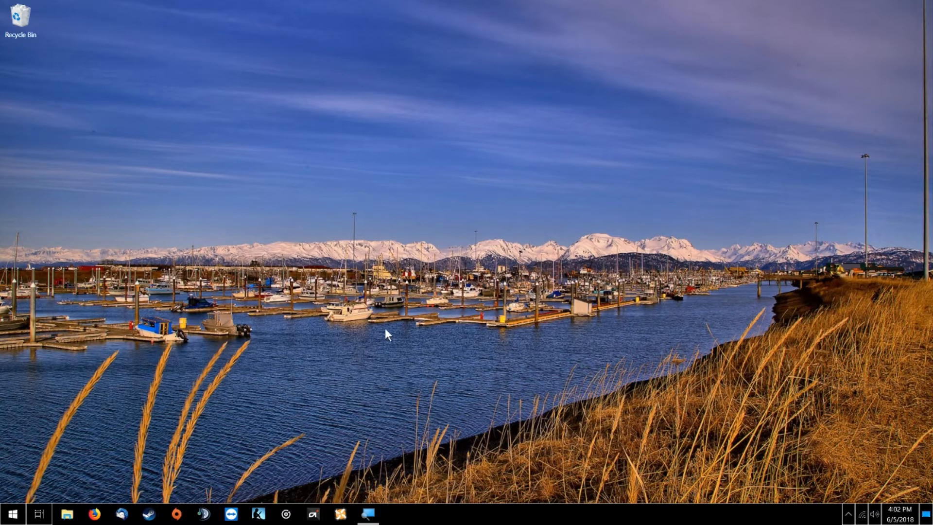
# Search Windows for "display" to open the Display settings, and briefly switch Night light on and back off
pyautogui.click(13, 514)
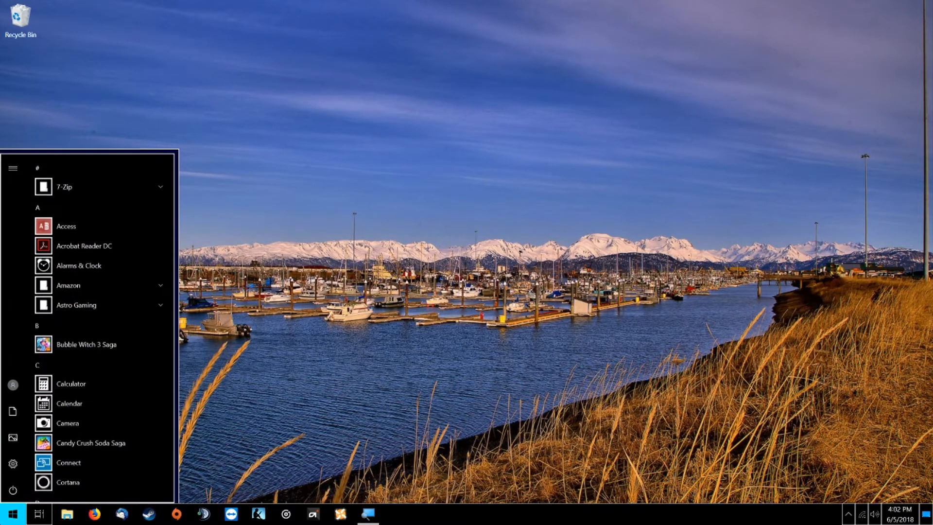
pyautogui.write('displa')
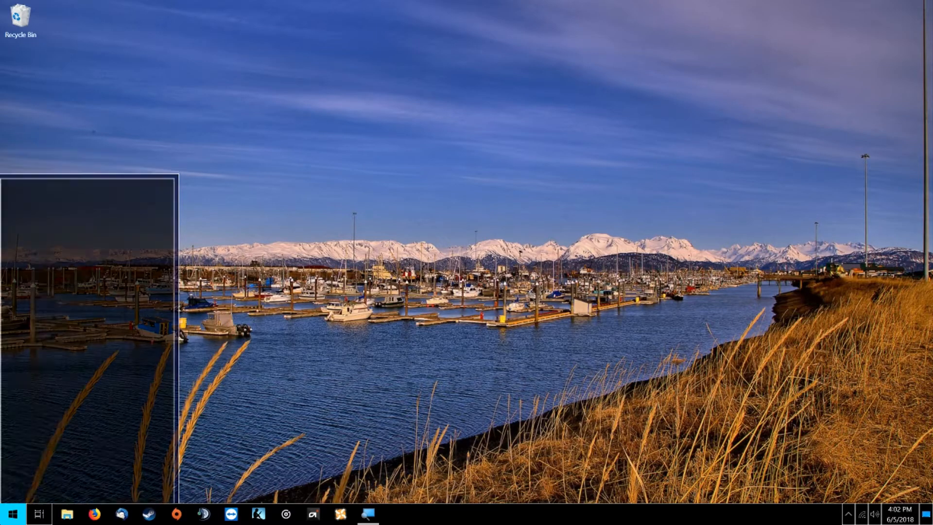
pyautogui.write('y')
pyautogui.press('Return')
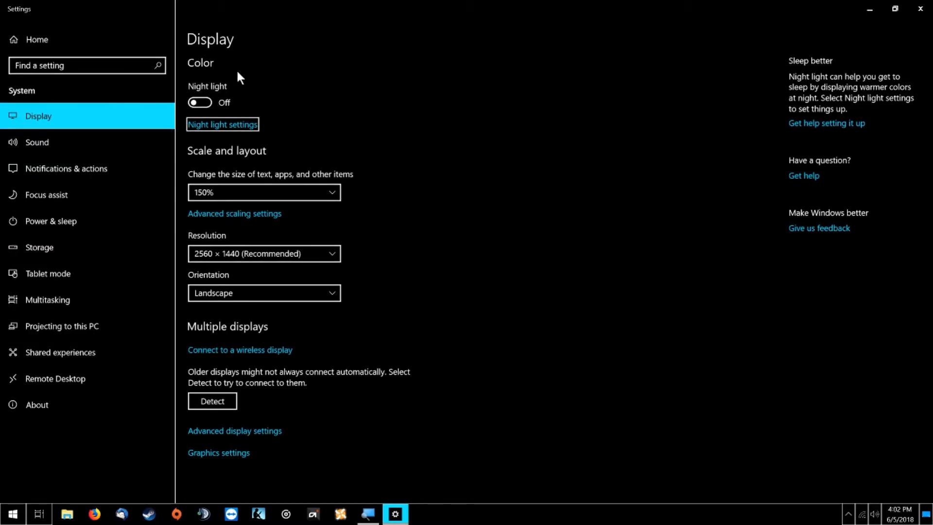
pyautogui.click(198, 103)
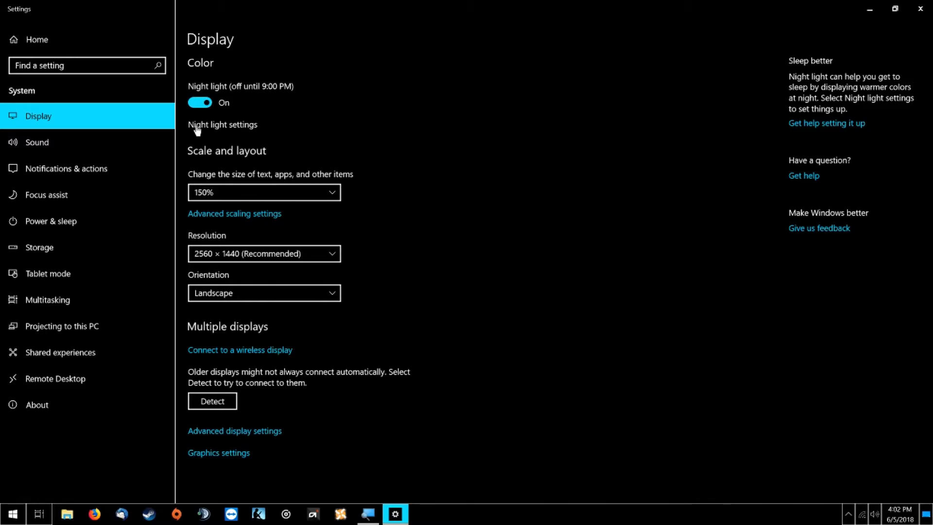
pyautogui.click(200, 108)
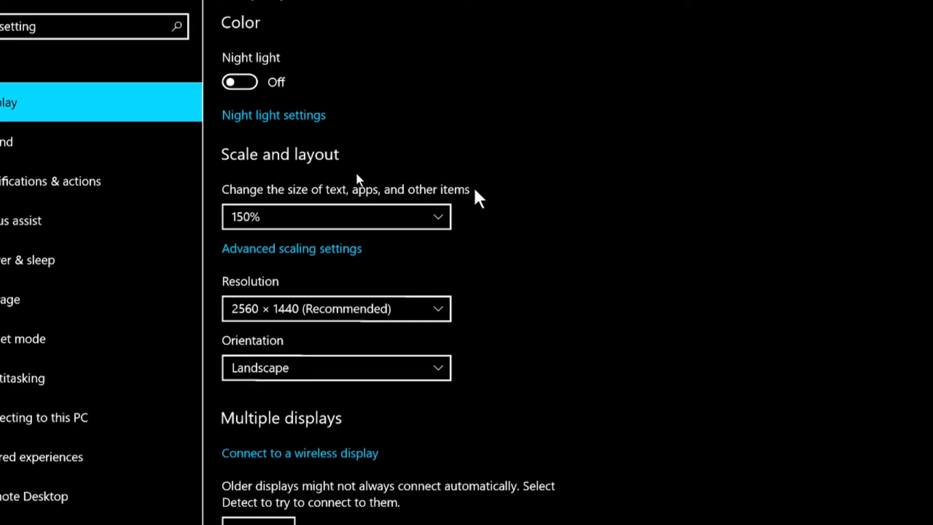
# Set the size of text, apps, and other items to 100% (Recommended) and back to 150%, dismissing the blurry apps notification
pyautogui.click(297, 217)
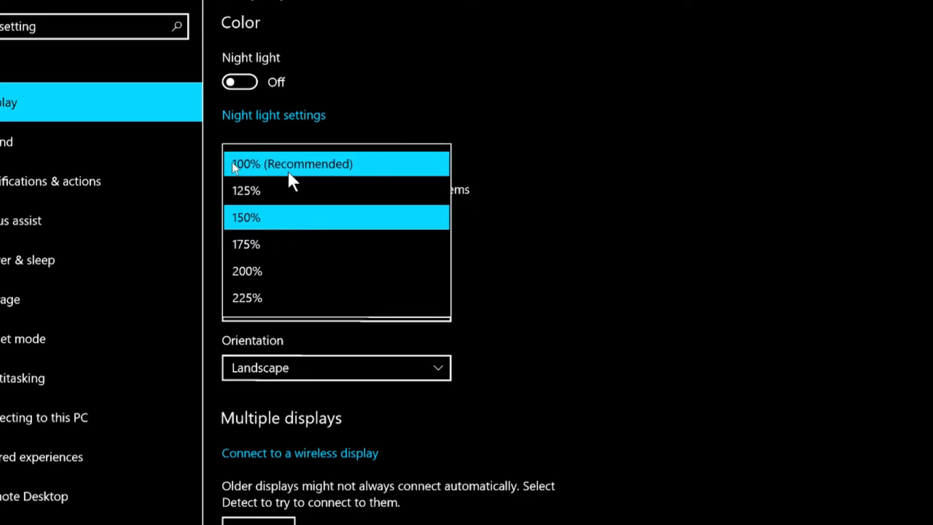
pyautogui.click(290, 170)
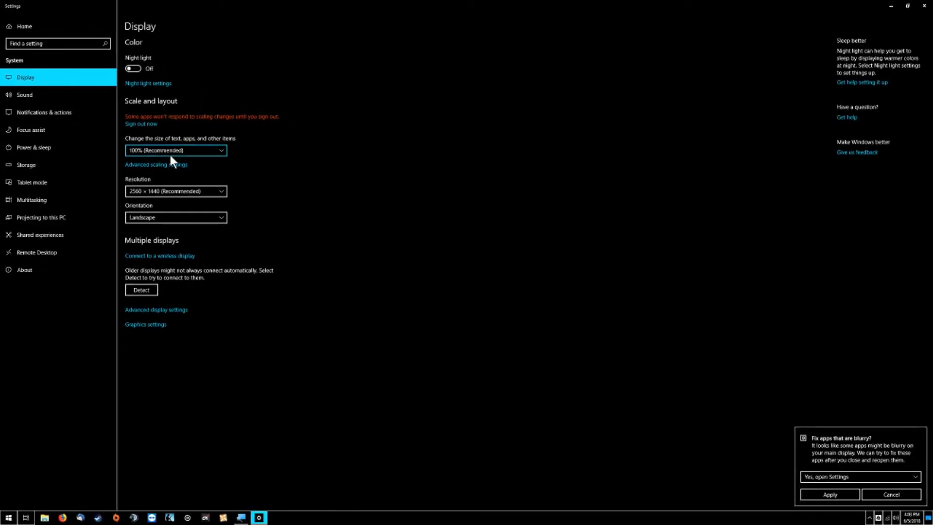
pyautogui.click(182, 151)
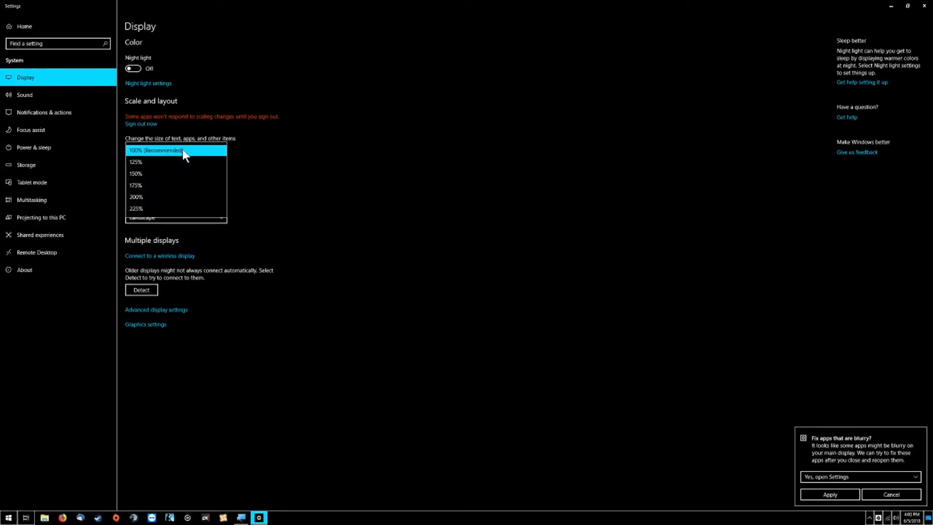
pyautogui.click(175, 173)
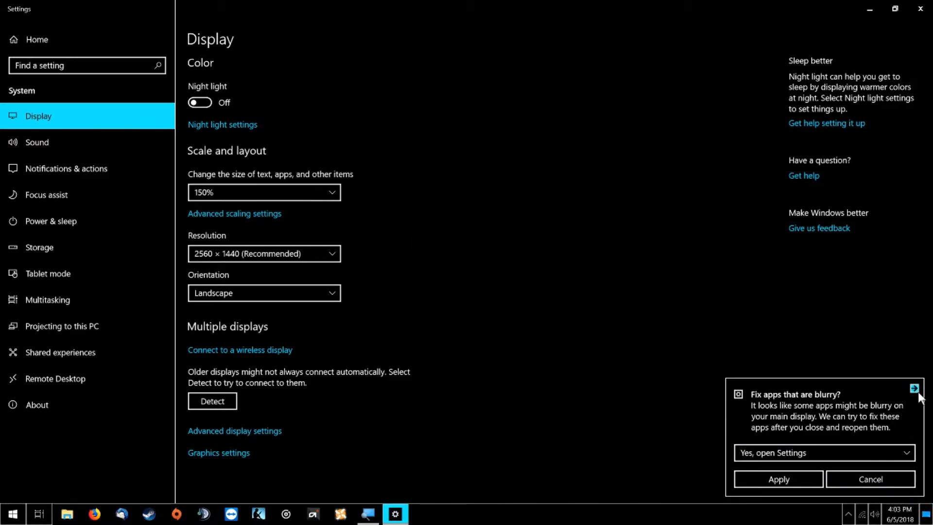
pyautogui.click(914, 389)
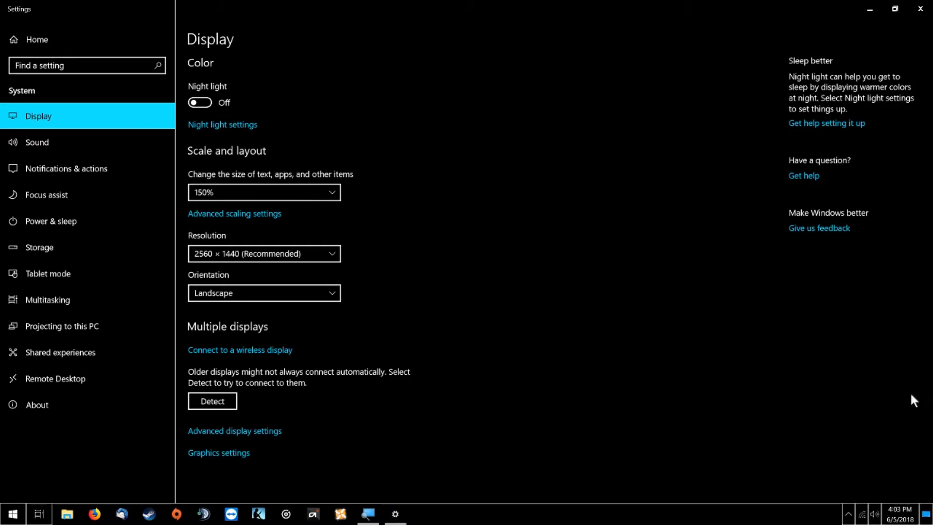
# Review the display scaling percentages and the custom scaling size field in the Advanced scaling settings, and return to Display
pyautogui.click(239, 191)
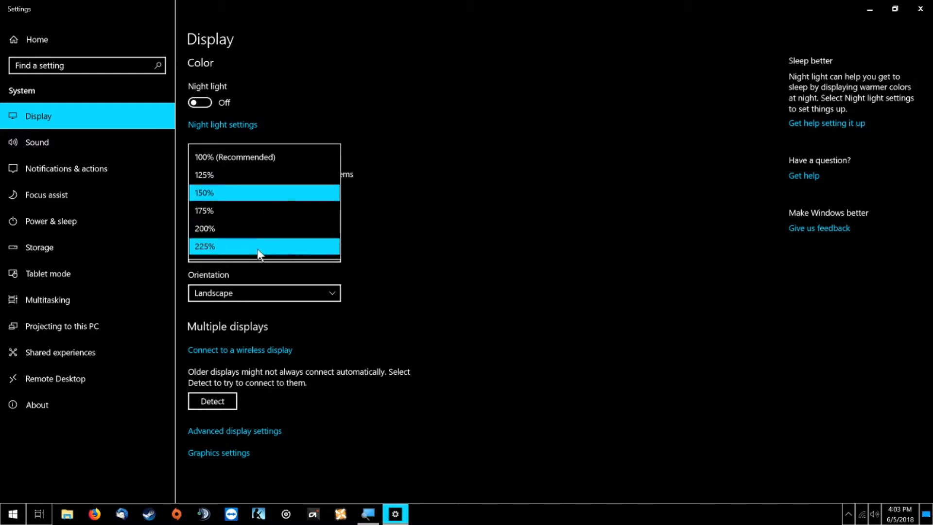
pyautogui.click(226, 198)
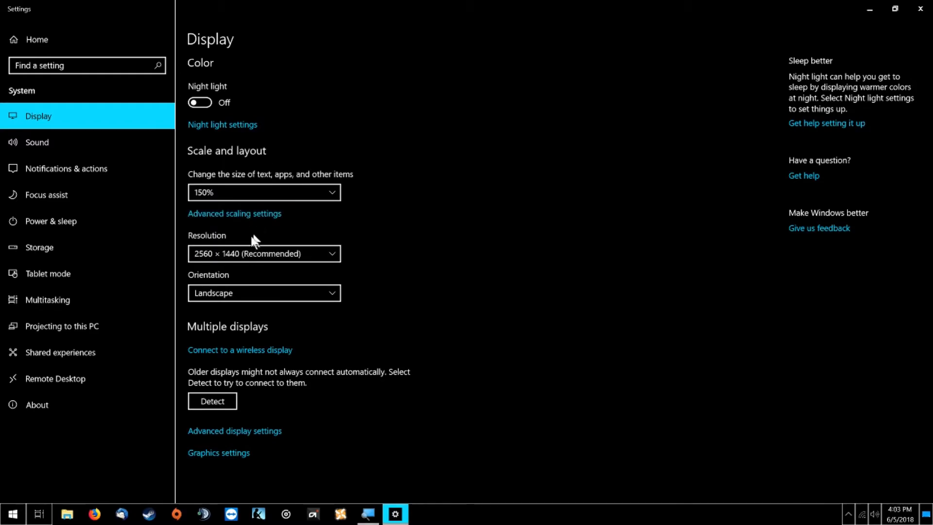
pyautogui.click(238, 212)
pyautogui.click(97, 315)
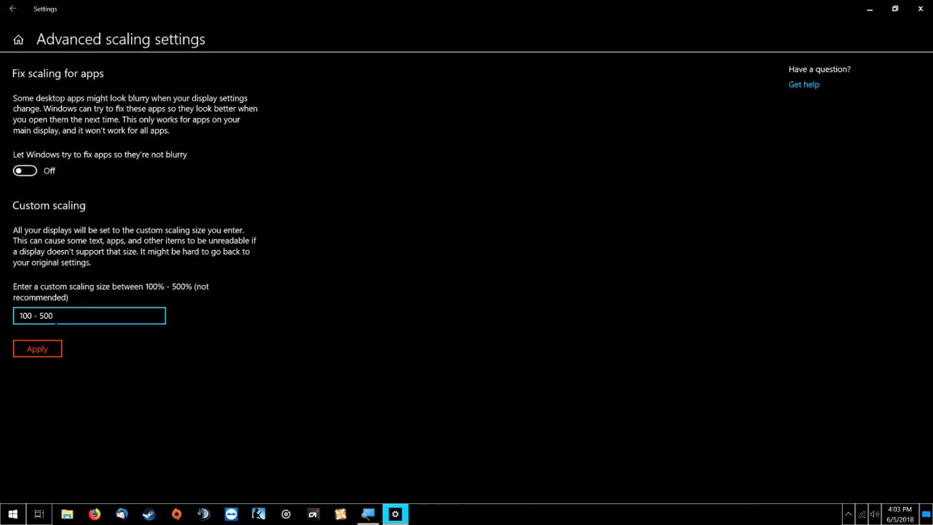
pyautogui.press('super+plus')
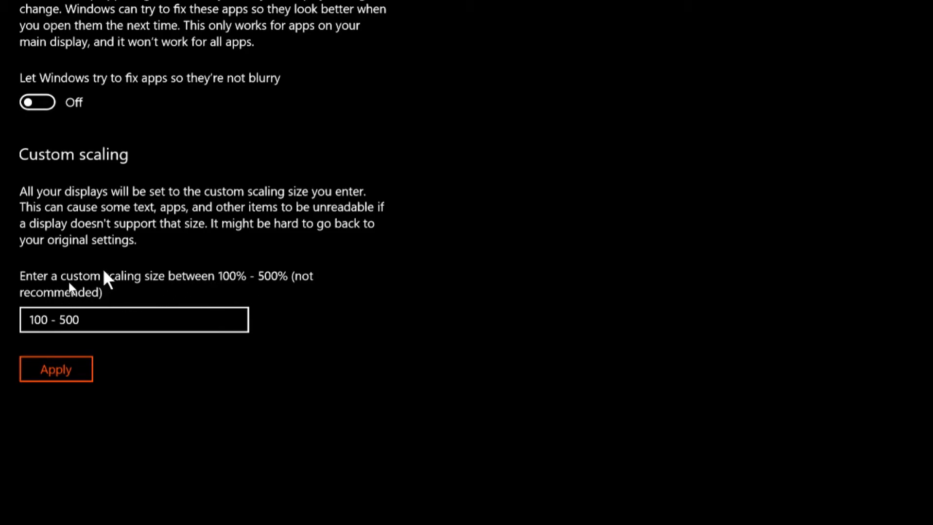
pyautogui.click(5, 7)
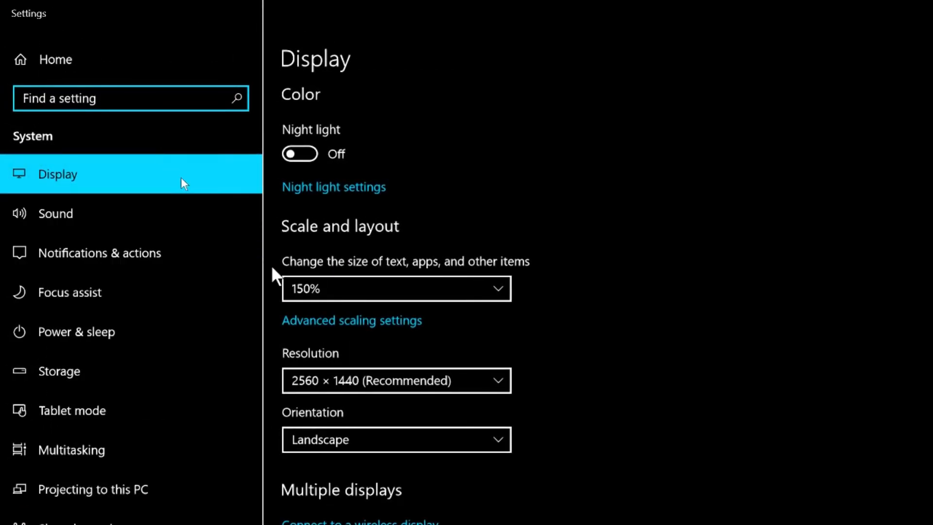
# Check the text and app size choices once more, keep 150%, and close Settings
pyautogui.click(367, 291)
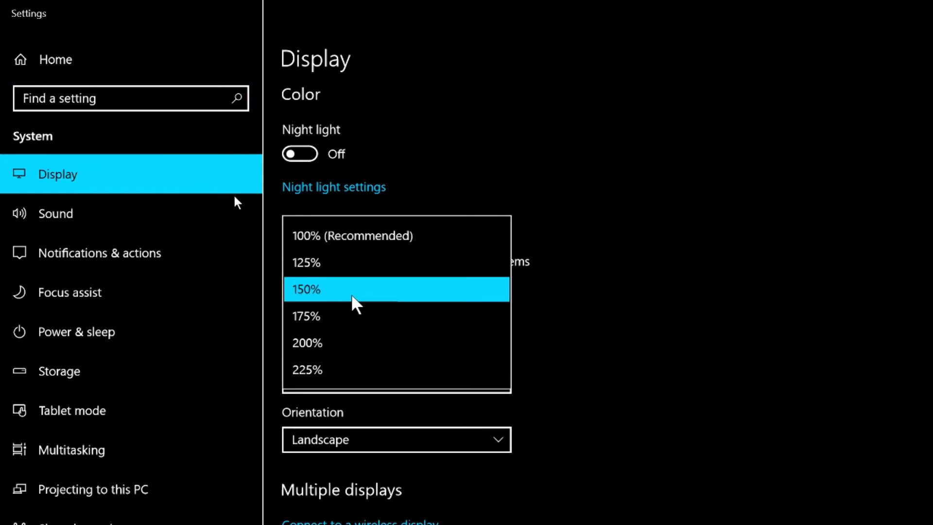
pyautogui.click(319, 298)
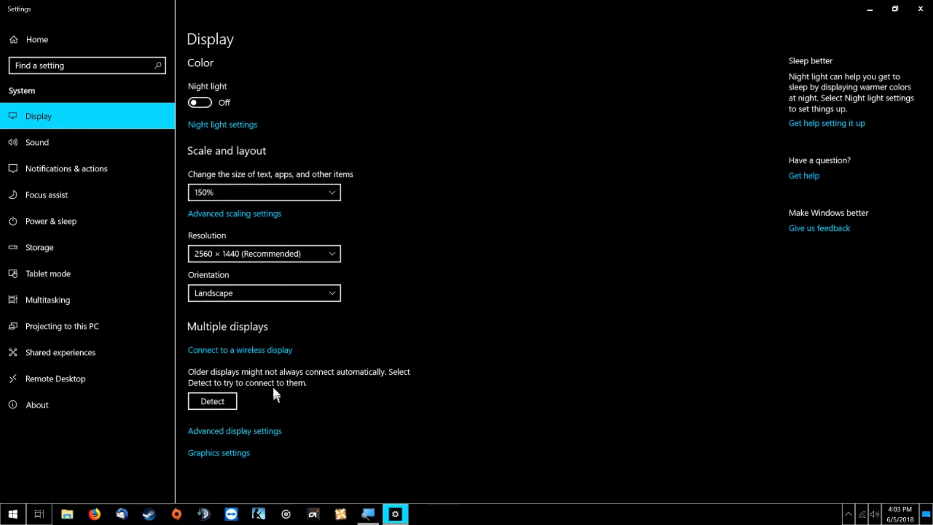
pyautogui.click(920, 8)
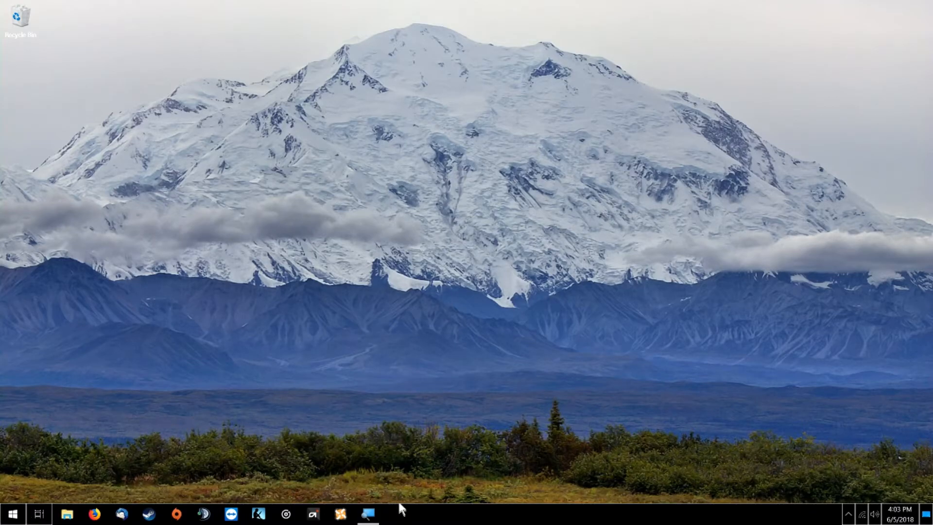
# Open the Taskbar settings, switch small taskbar buttons on and back off, and close Settings
pyautogui.rightClick(448, 520)
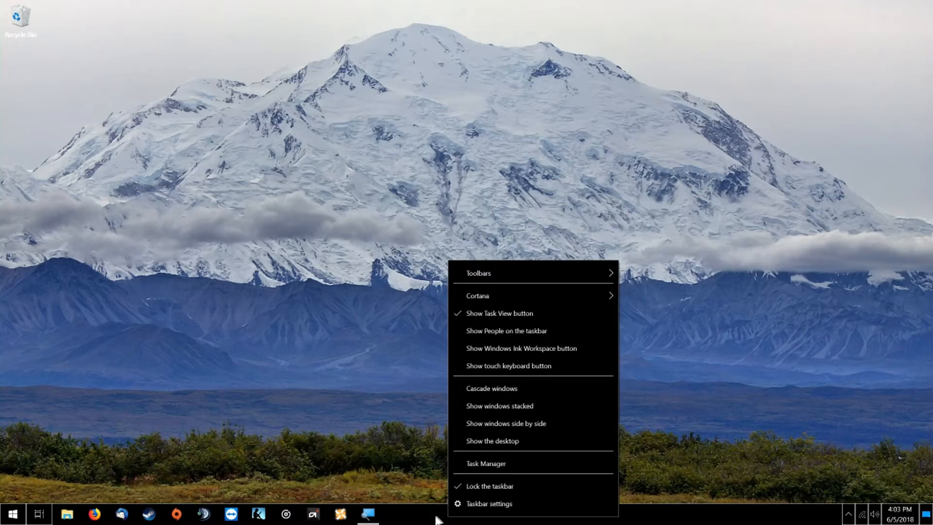
pyautogui.click(469, 504)
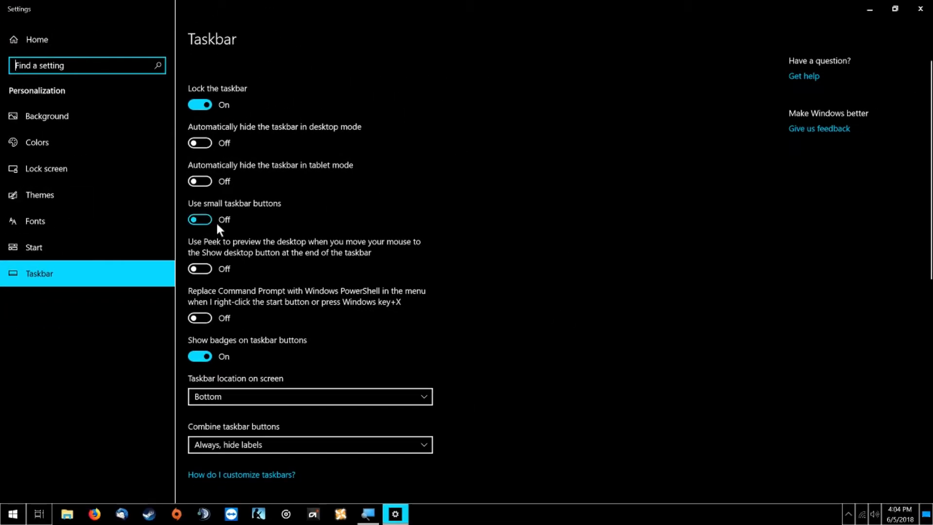
pyautogui.click(200, 219)
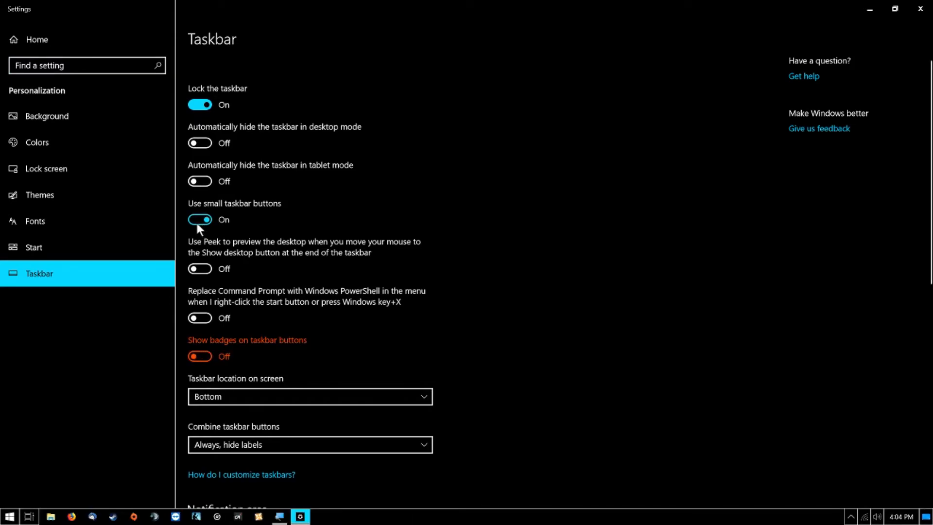
pyautogui.click(197, 221)
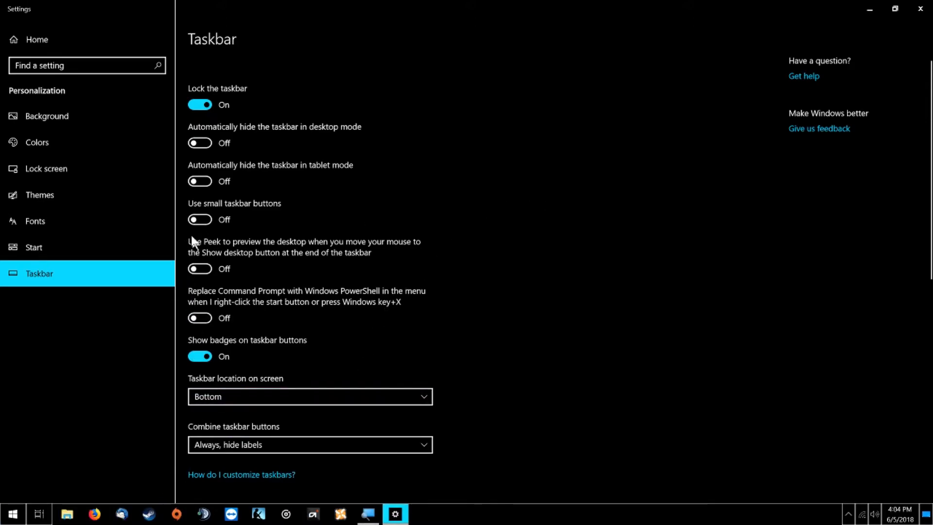
pyautogui.click(920, 9)
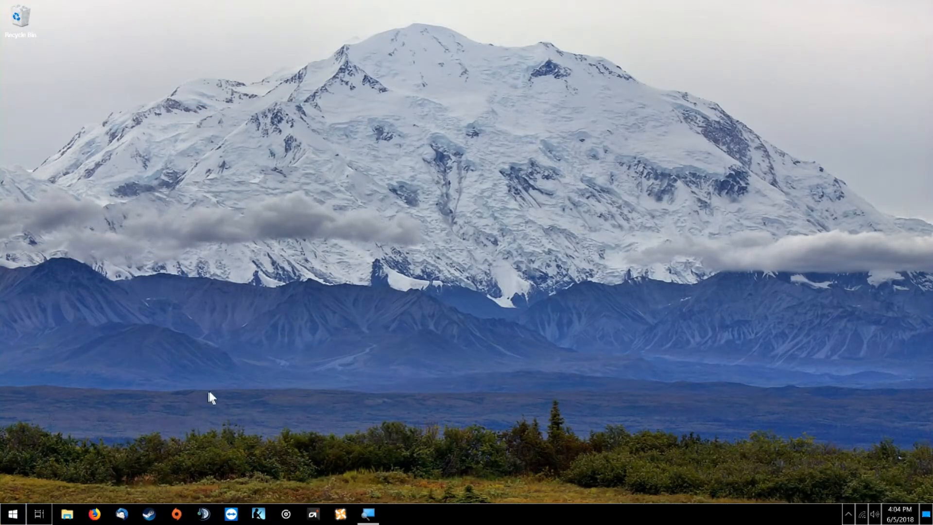
# Search Windows for "mouse", open the Mouse settings, and bring up the additional mouse options
pyautogui.click(10, 518)
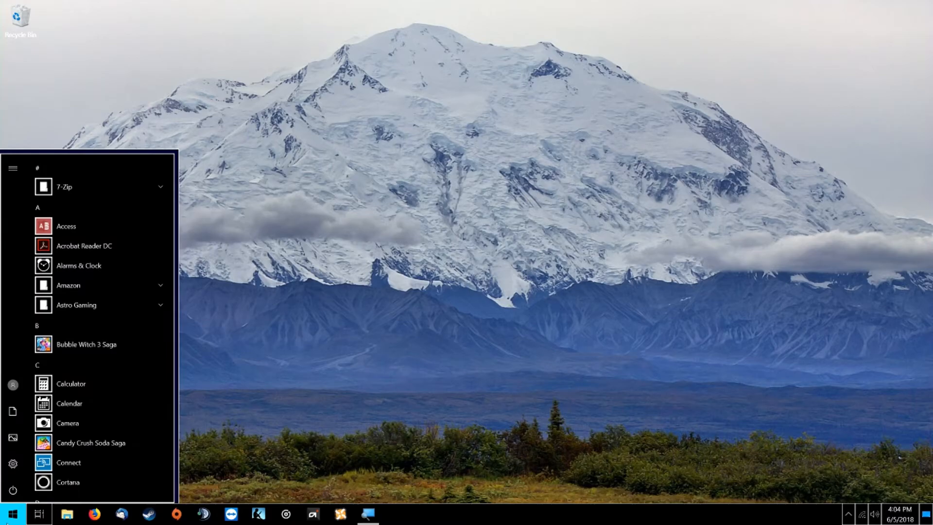
pyautogui.write('mou')
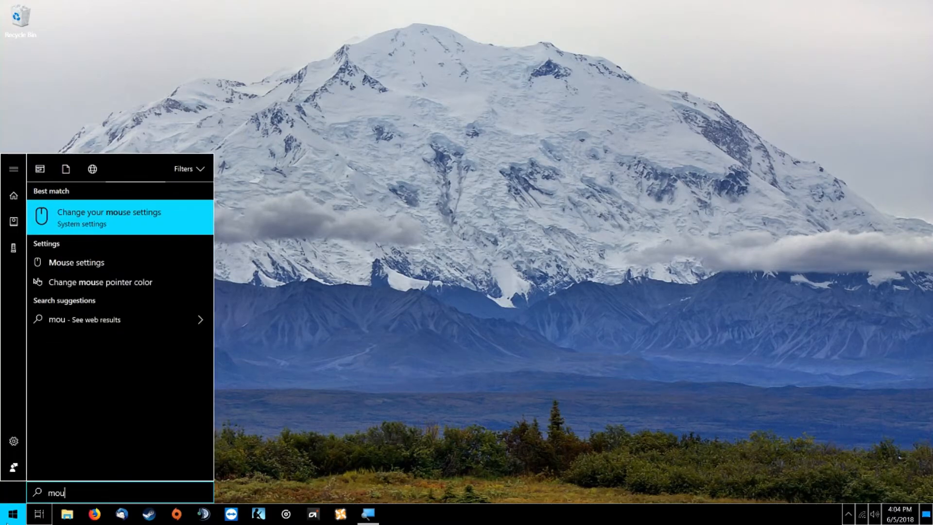
pyautogui.write('se')
pyautogui.press('Return')
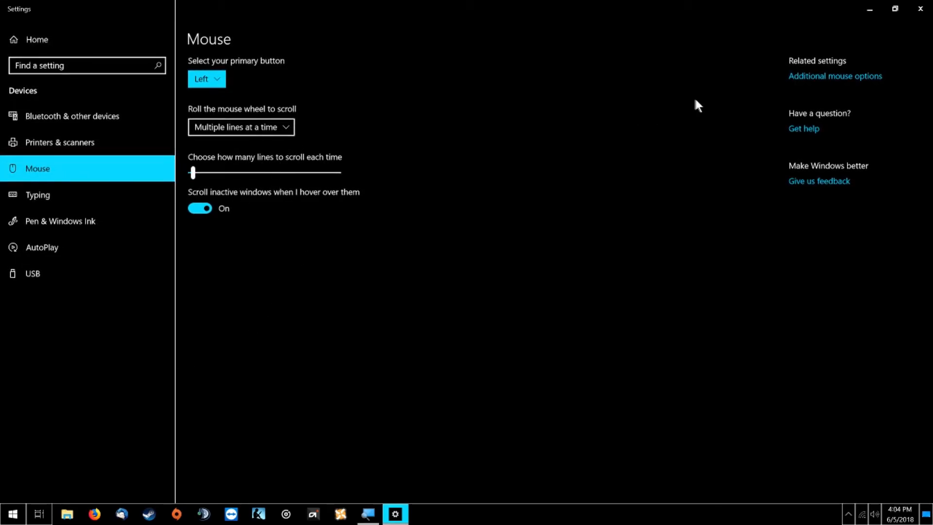
pyautogui.click(806, 79)
pyautogui.click(804, 78)
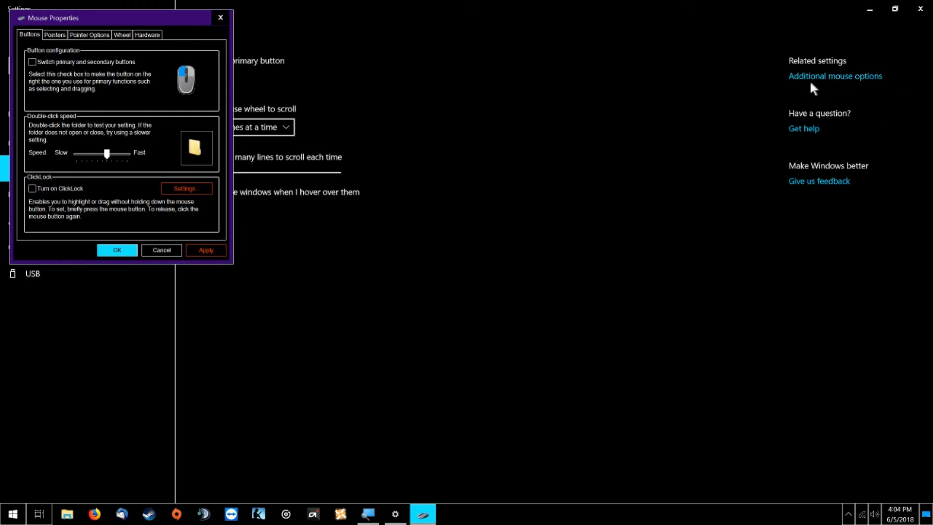
# Shrink the Settings window, locate the additional mouse options link in the narrower Mouse page, and maximize the window again
pyautogui.moveTo(629, 6); pyautogui.dragTo(512, 17)
pyautogui.scroll(-5, 514, 99)
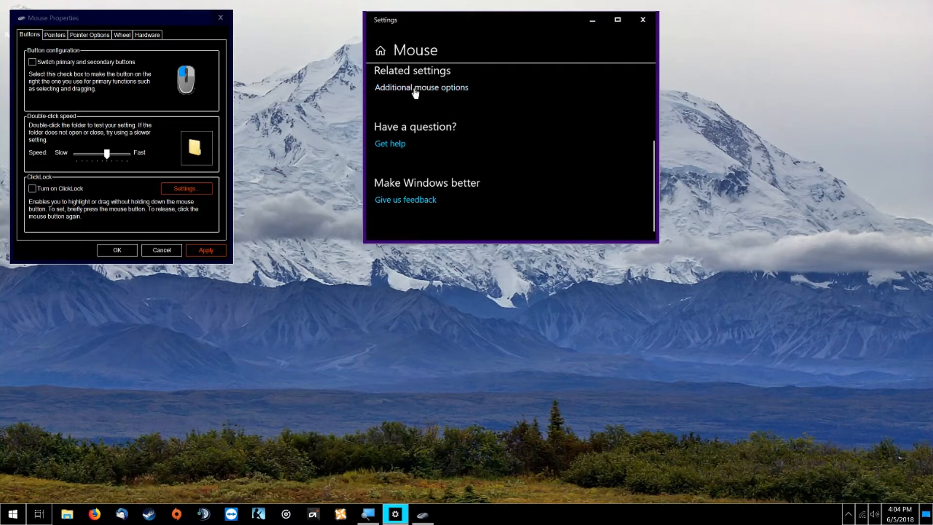
pyautogui.scroll(1, 417, 93)
pyautogui.moveTo(534, 22); pyautogui.dragTo(518, 1)
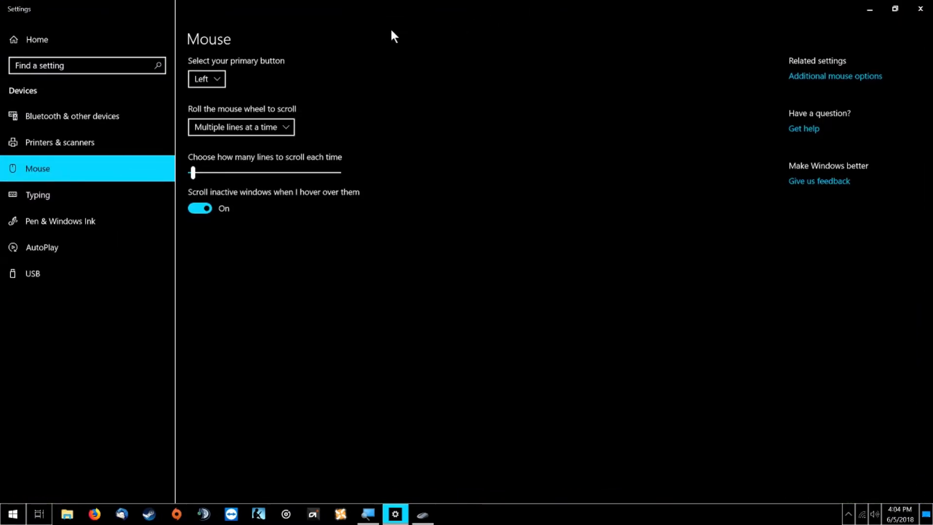
# Bring Mouse Properties back to the front, place it near the middle of the screen, and show its pointer schemes
pyautogui.click(424, 511)
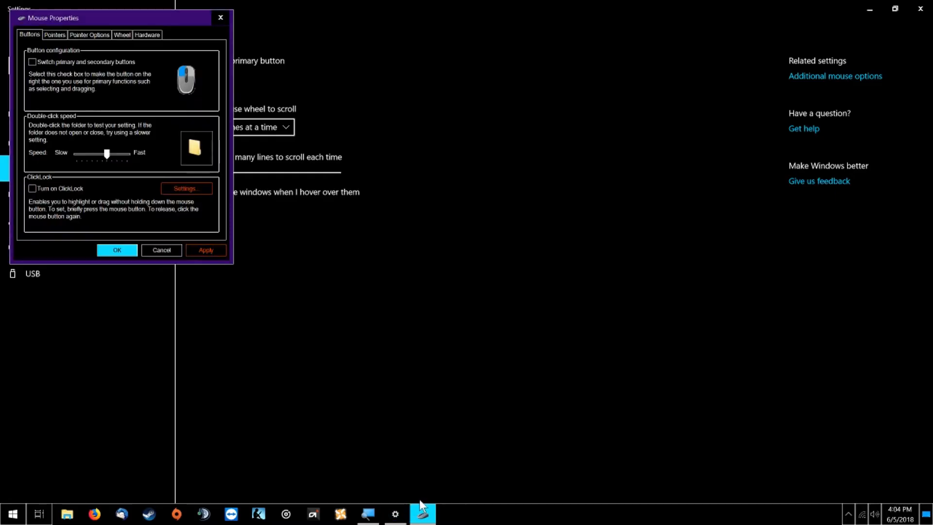
pyautogui.moveTo(110, 17); pyautogui.dragTo(363, 84)
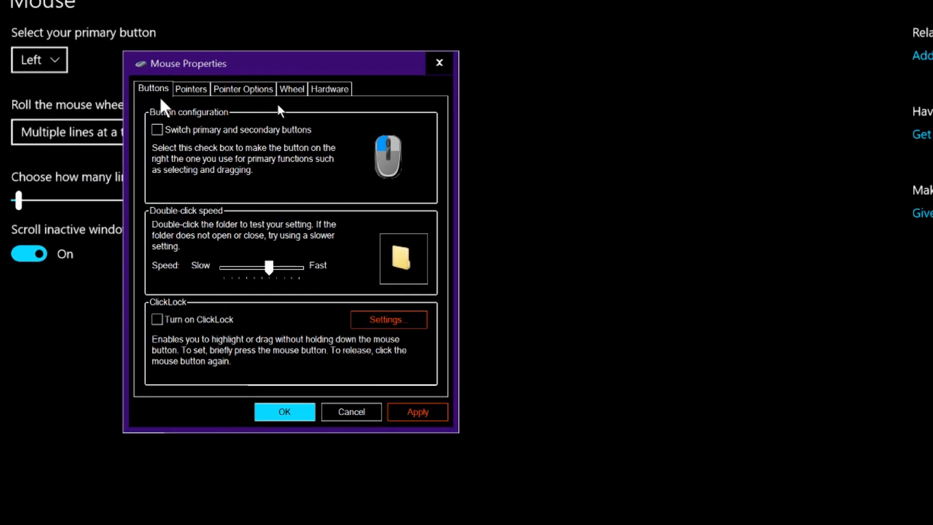
pyautogui.click(195, 93)
pyautogui.moveTo(230, 65); pyautogui.dragTo(409, 26)
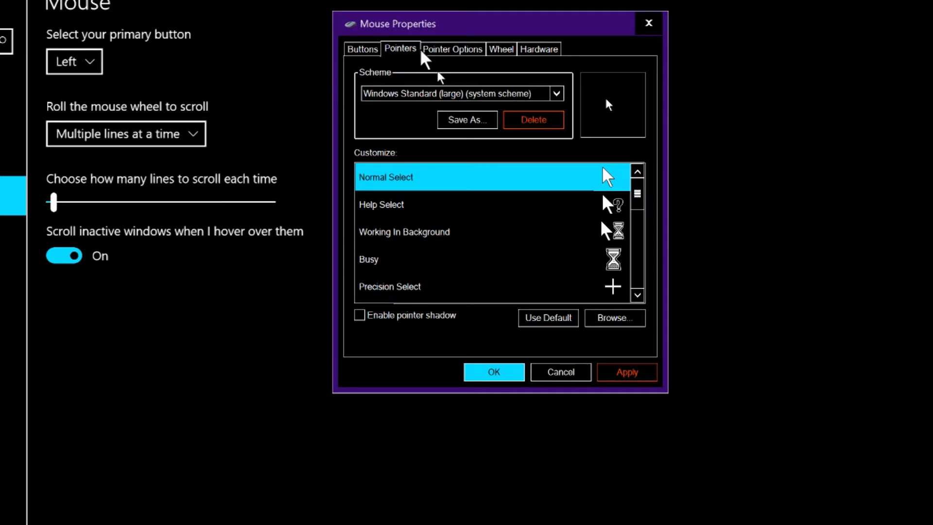
pyautogui.moveTo(432, 21); pyautogui.dragTo(412, 39)
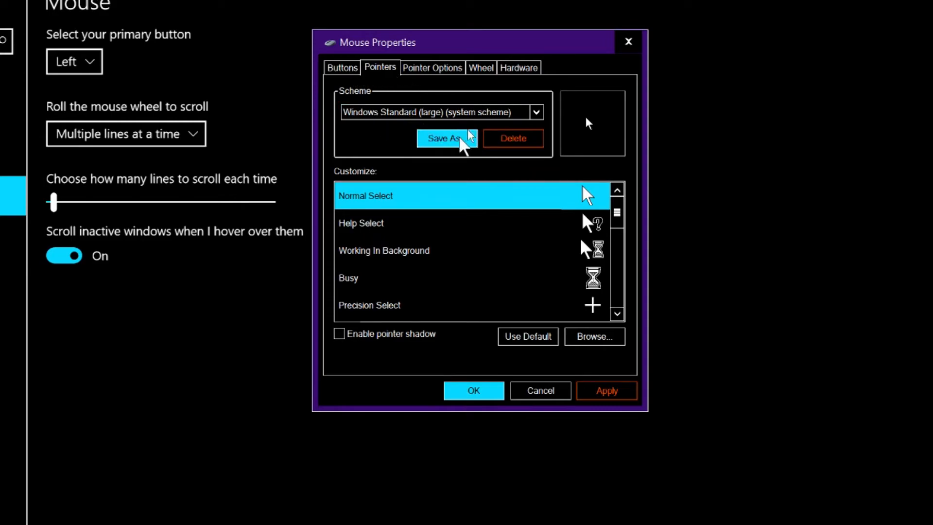
# Preview the Magnified pointer scheme, and apply the Windows Default (system scheme) instead
pyautogui.click(536, 114)
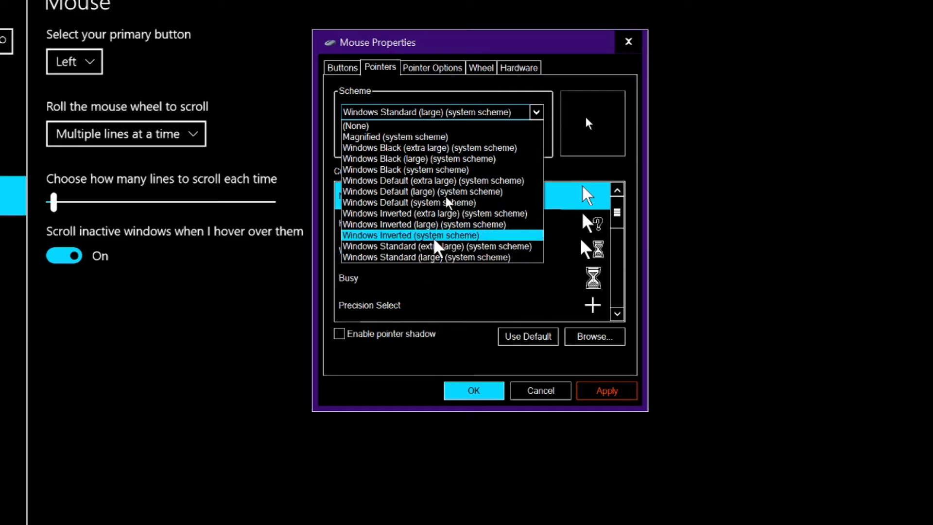
pyautogui.click(437, 138)
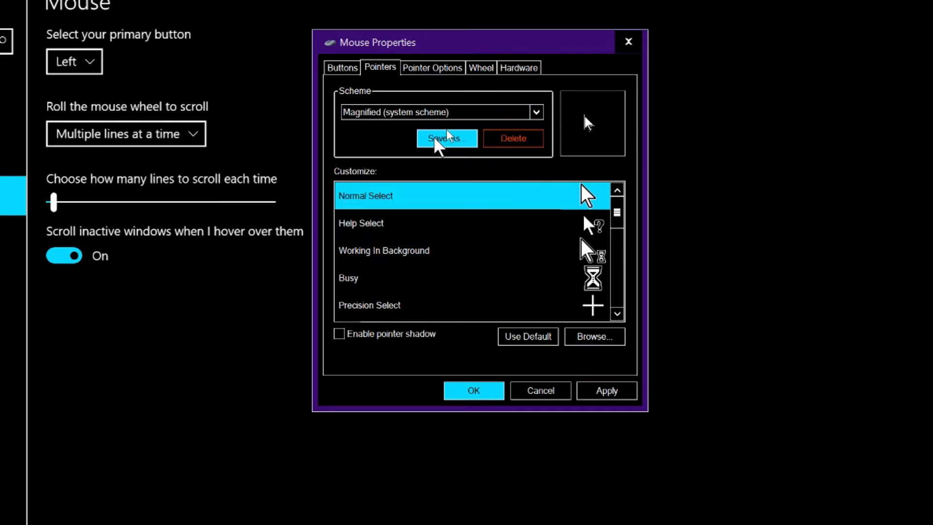
pyautogui.click(412, 111)
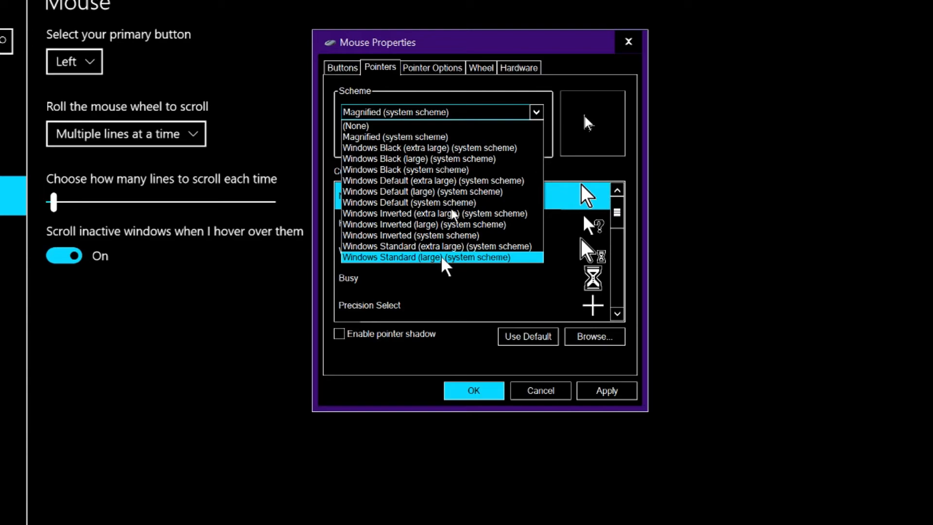
pyautogui.click(428, 202)
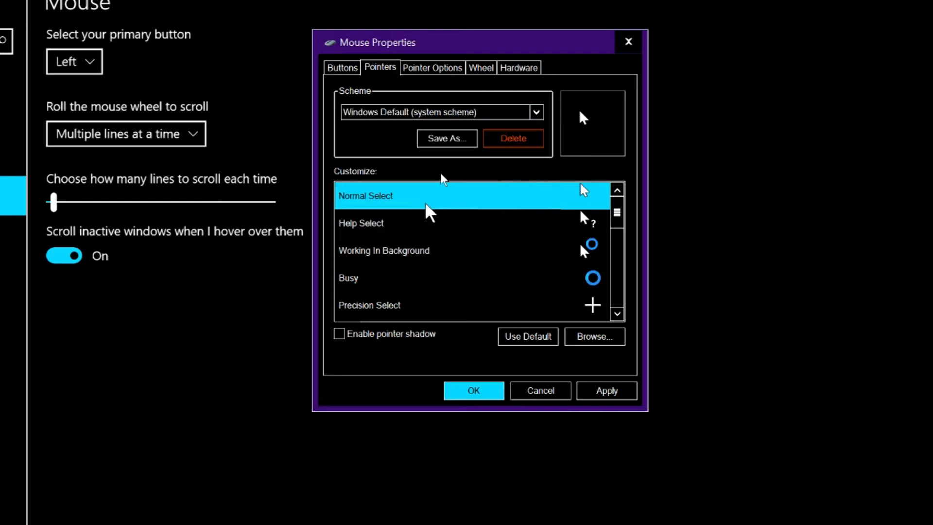
pyautogui.click(588, 394)
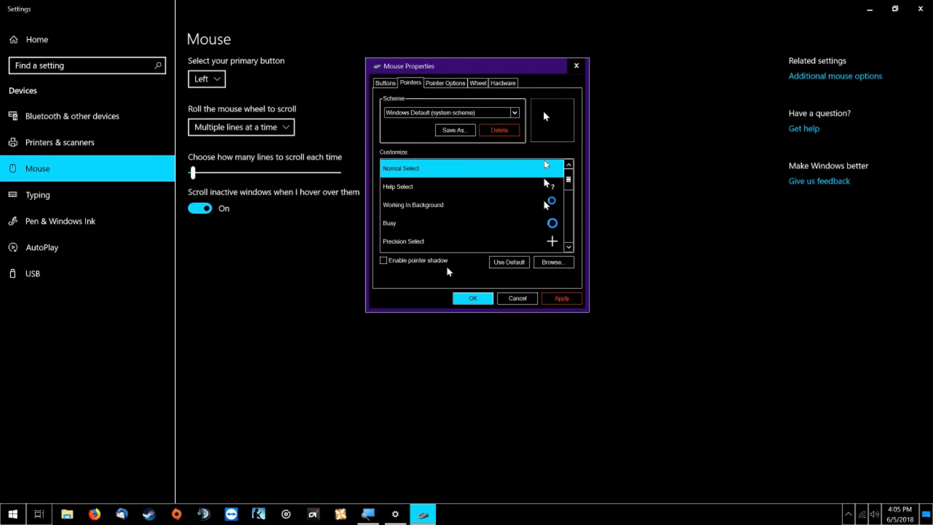
# Apply the Windows Standard (large) pointer scheme, followed by Windows Standard (extra large)
pyautogui.click(502, 116)
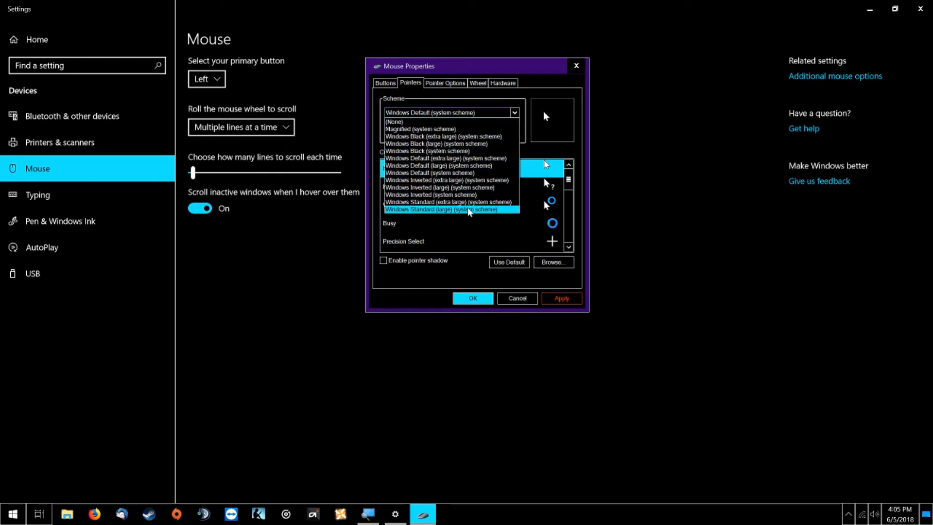
pyautogui.click(469, 210)
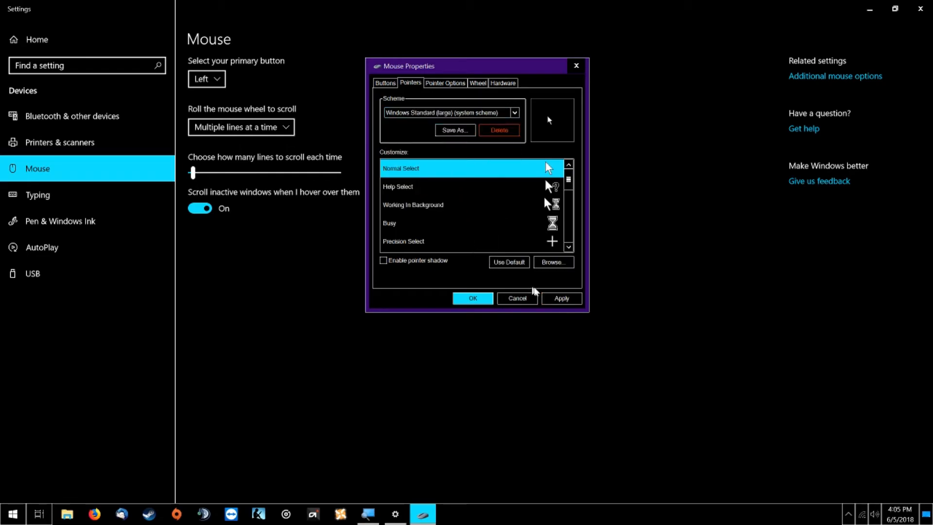
pyautogui.click(559, 297)
pyautogui.click(514, 112)
pyautogui.click(486, 205)
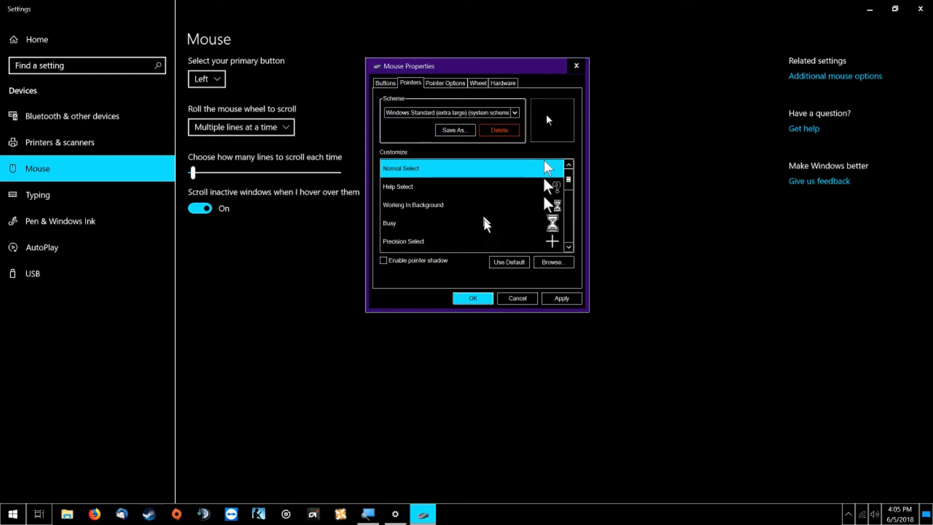
pyautogui.click(549, 298)
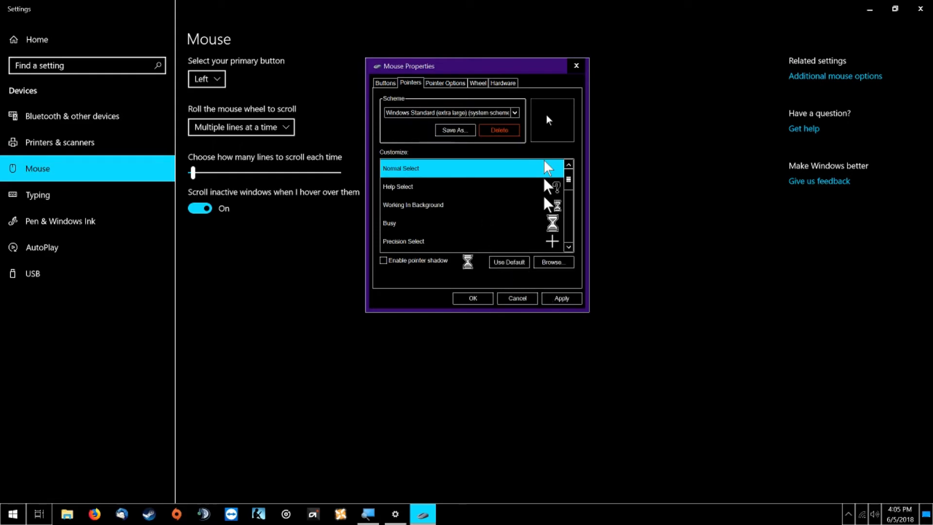
# Switch the pointer scheme back to Windows Standard (large) and apply it
pyautogui.click(504, 114)
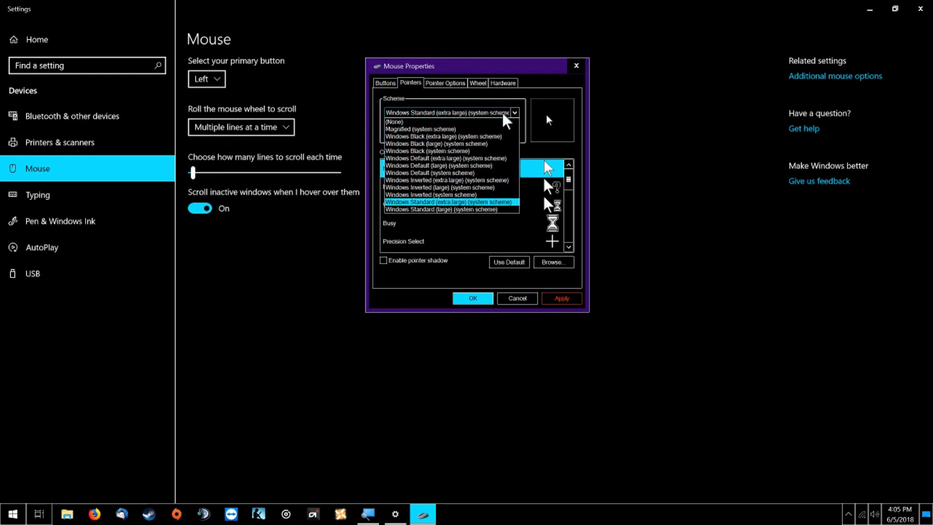
pyautogui.click(486, 209)
pyautogui.click(553, 297)
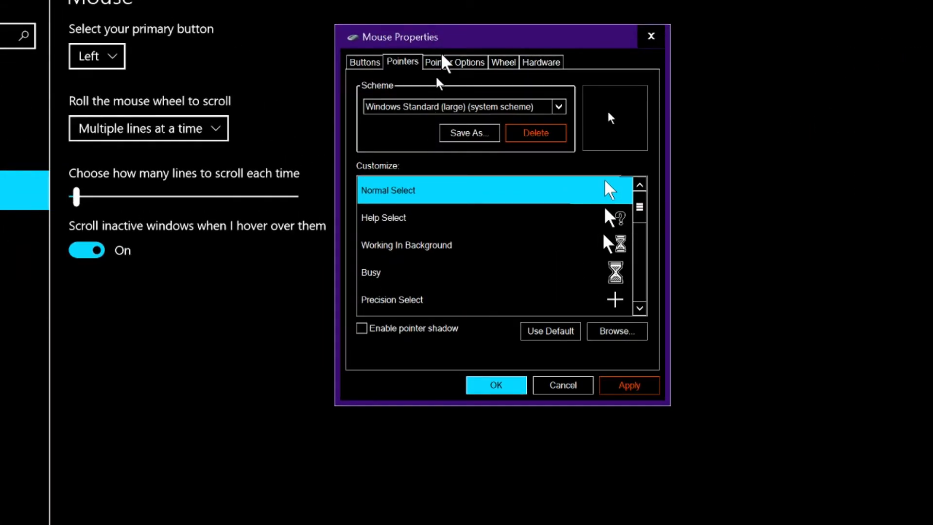
# In the Pointer Options, turn on showing the pointer location with the CTRL key and test it several times
pyautogui.click(445, 61)
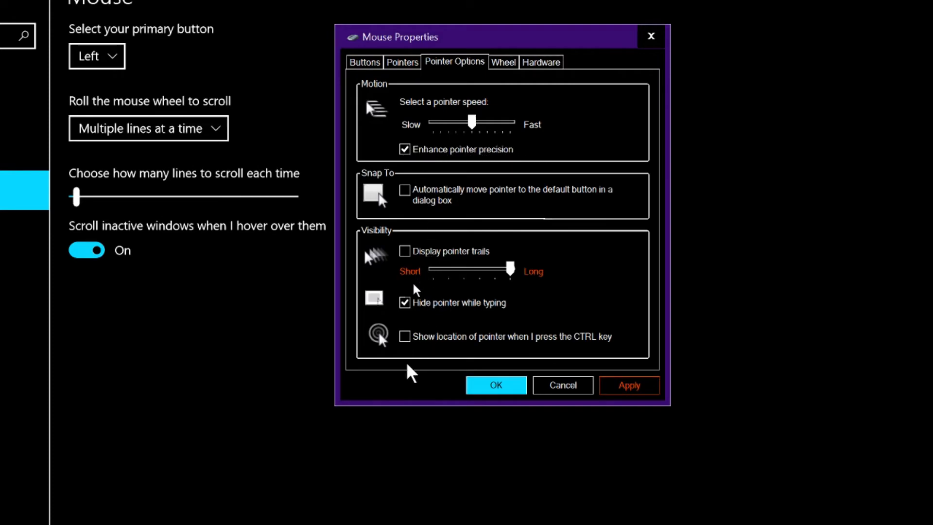
pyautogui.click(404, 336)
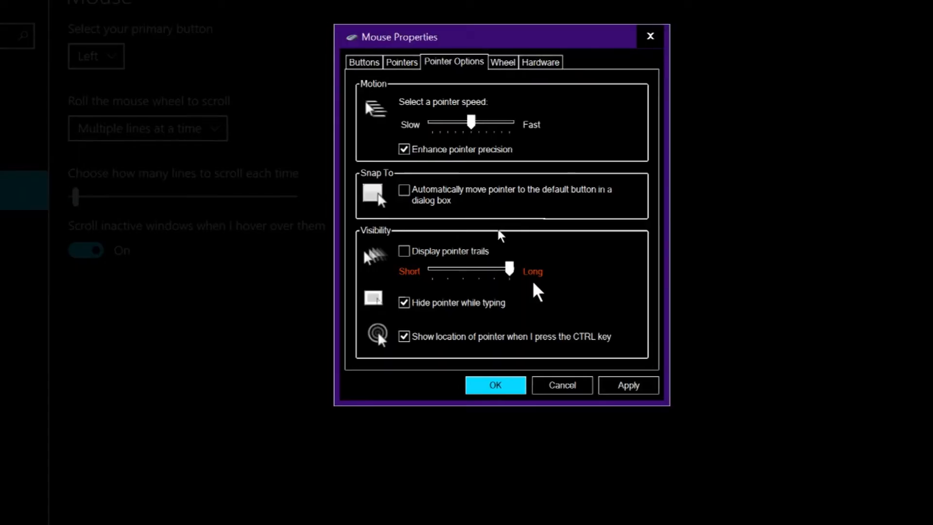
pyautogui.press('ctrl')
pyautogui.press('ctrl')
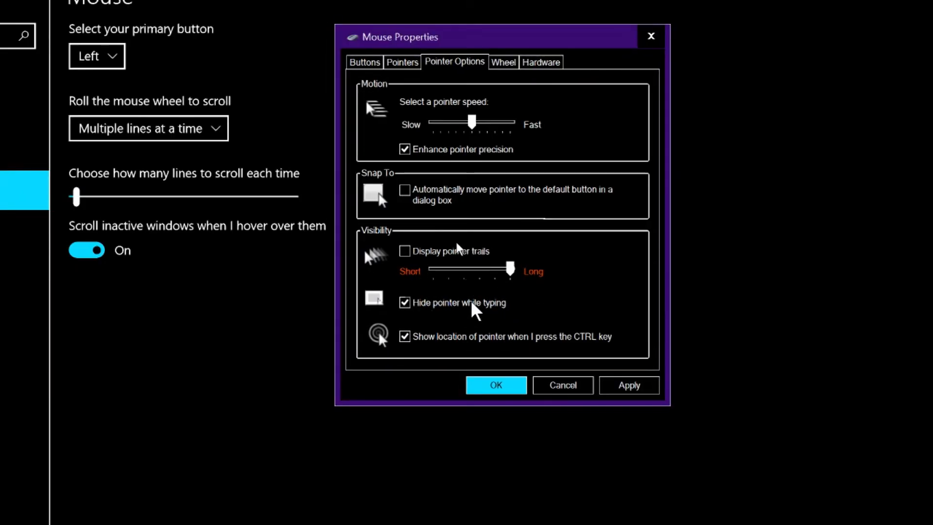
pyautogui.press('ctrl')
# Turn the CTRL pointer location option back off, apply it, and close Mouse Properties and Settings
pyautogui.click(413, 340)
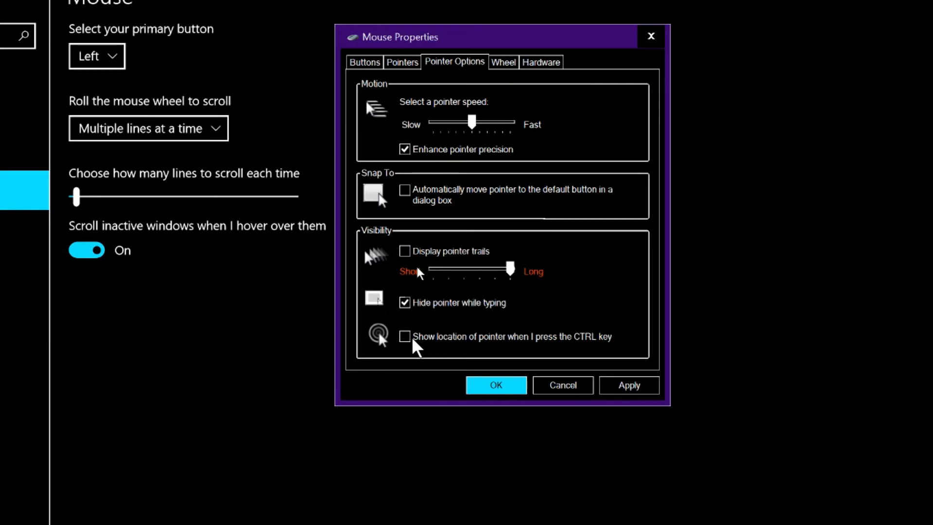
pyautogui.click(639, 391)
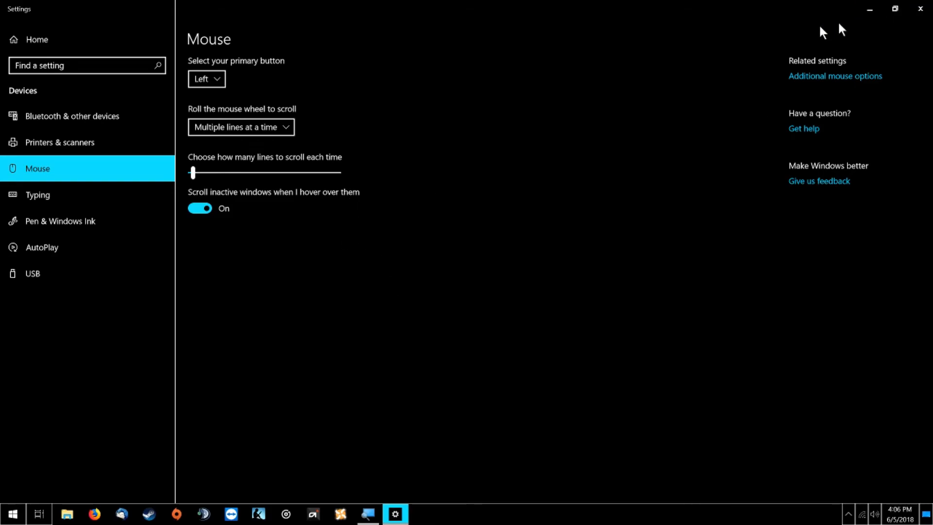
pyautogui.click(920, 9)
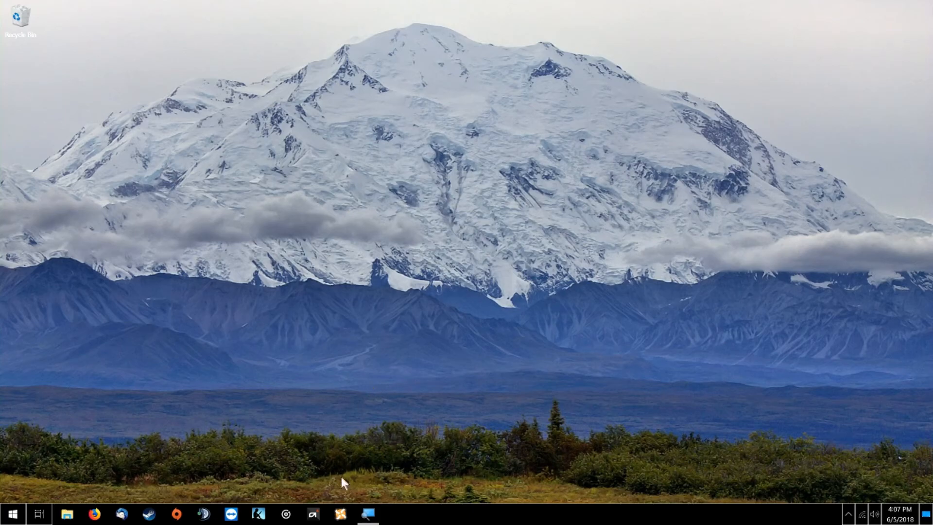
# Bring up the Magnifier window, move it toward the middle of the desktop, and minimize it
pyautogui.click(368, 514)
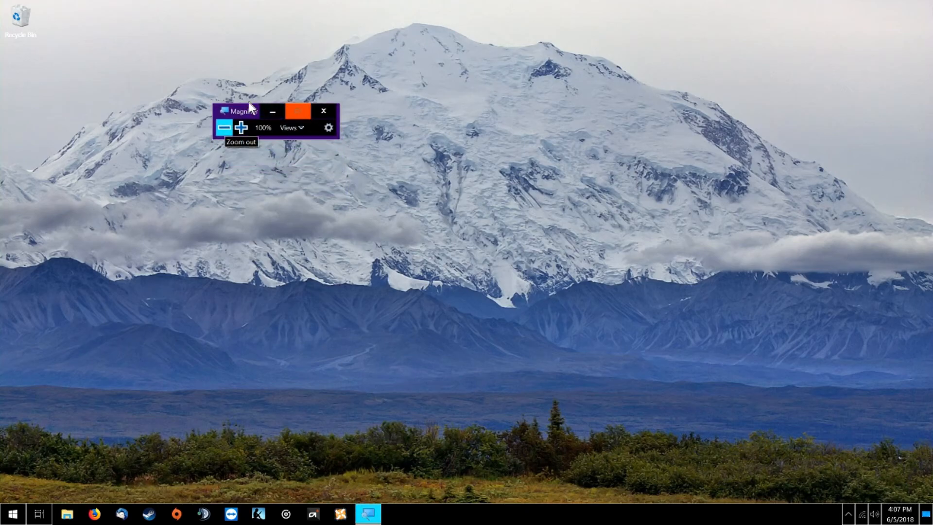
pyautogui.moveTo(244, 111); pyautogui.dragTo(436, 159)
pyautogui.click(469, 165)
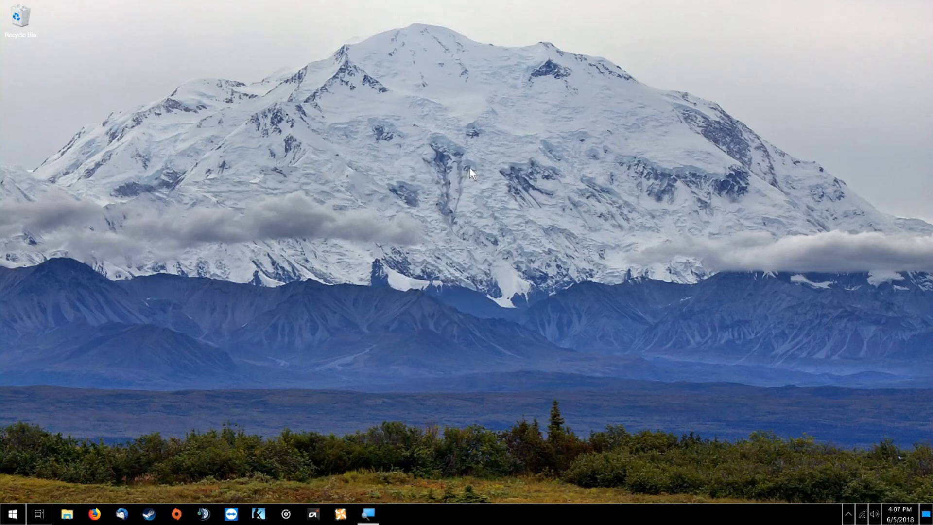